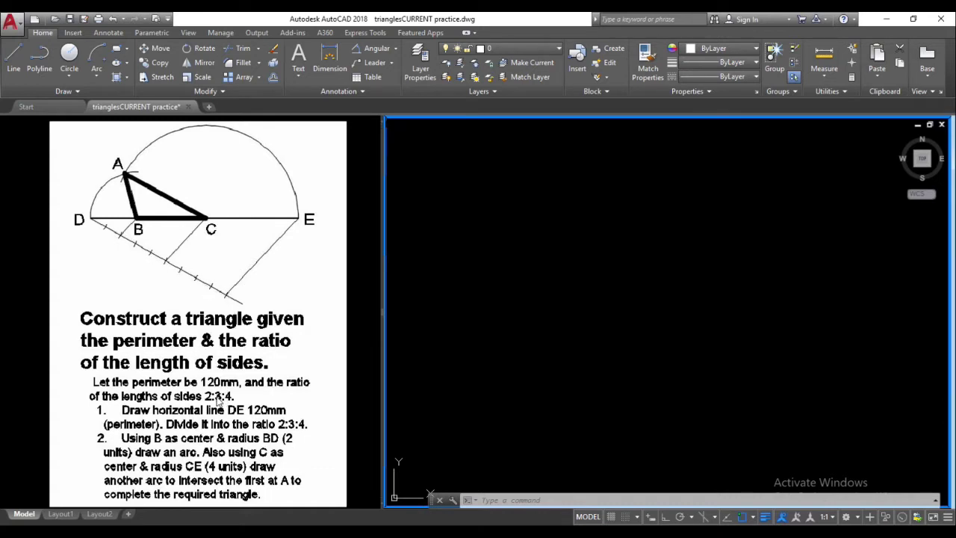
# Draw a horizontal 120 mm line DE with Ortho turned on
pyautogui.click(13, 61)
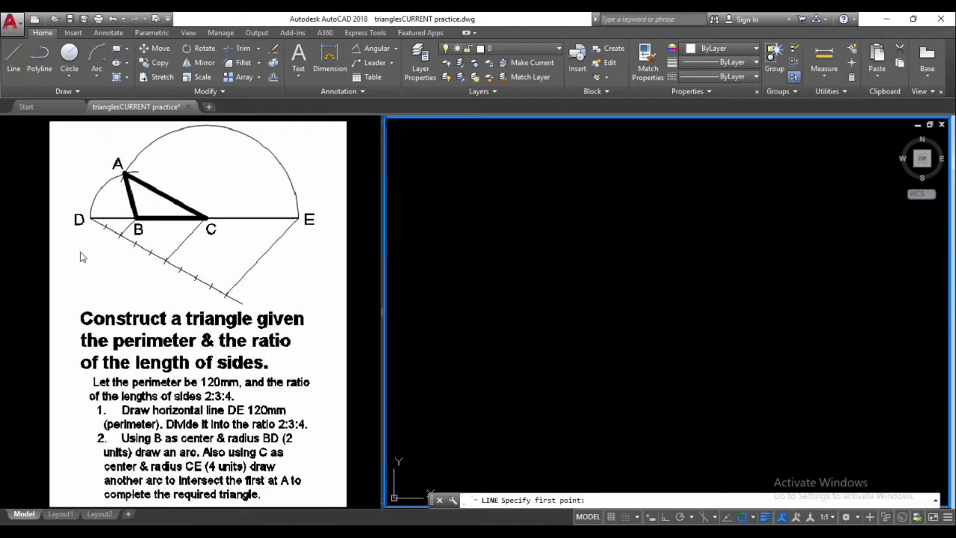
pyautogui.click(524, 340)
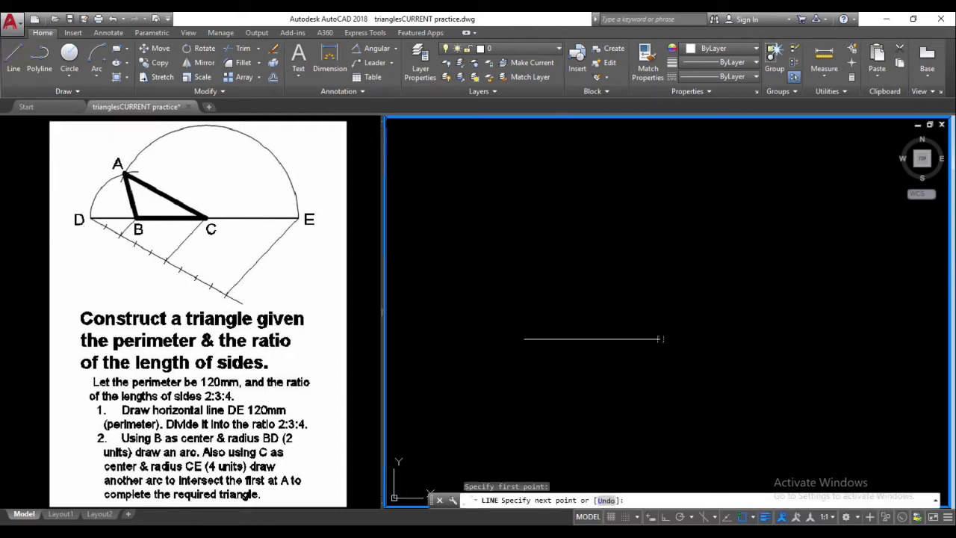
pyautogui.click(666, 517)
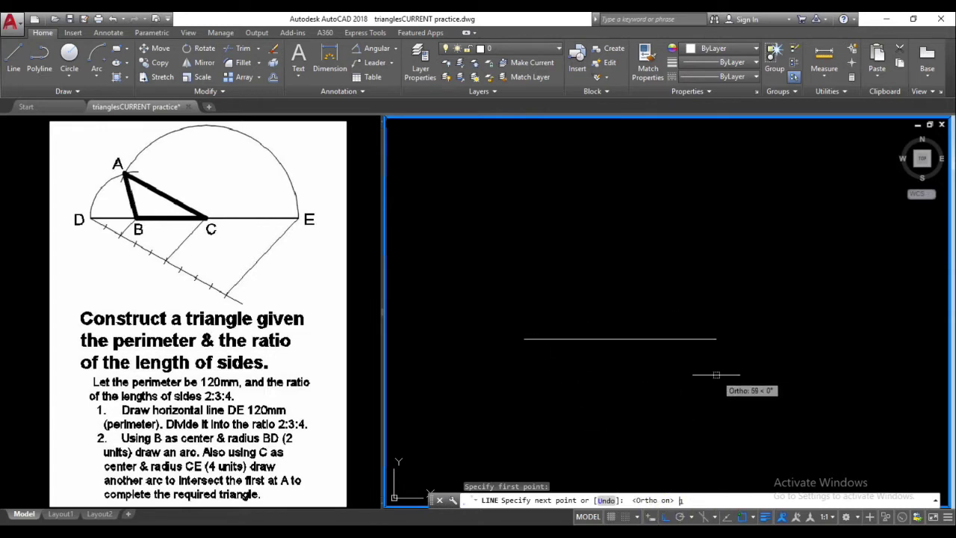
pyautogui.press('Return')
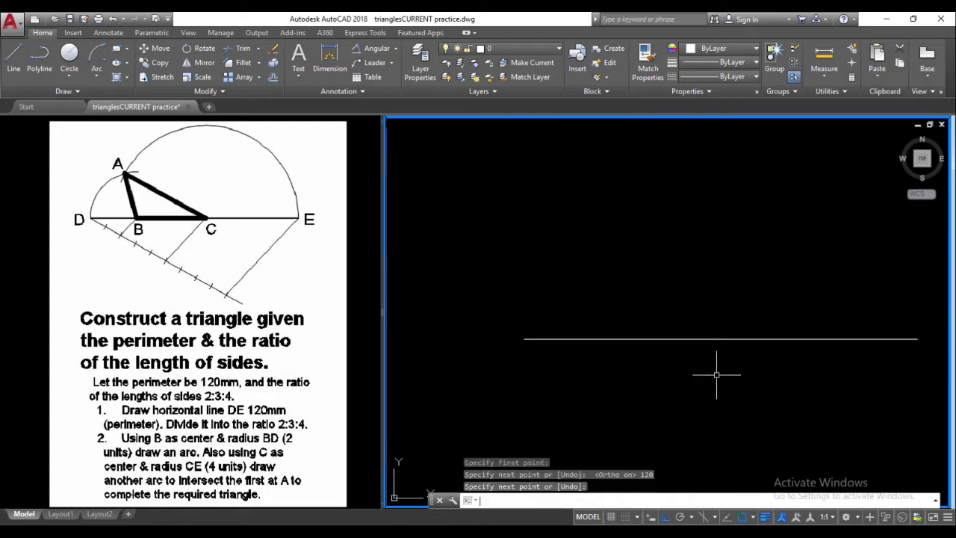
pyautogui.press('Return')
pyautogui.scroll(2, 716, 375)
pyautogui.moveTo(573, 324); pyautogui.dragTo(686, 407, button='middle')
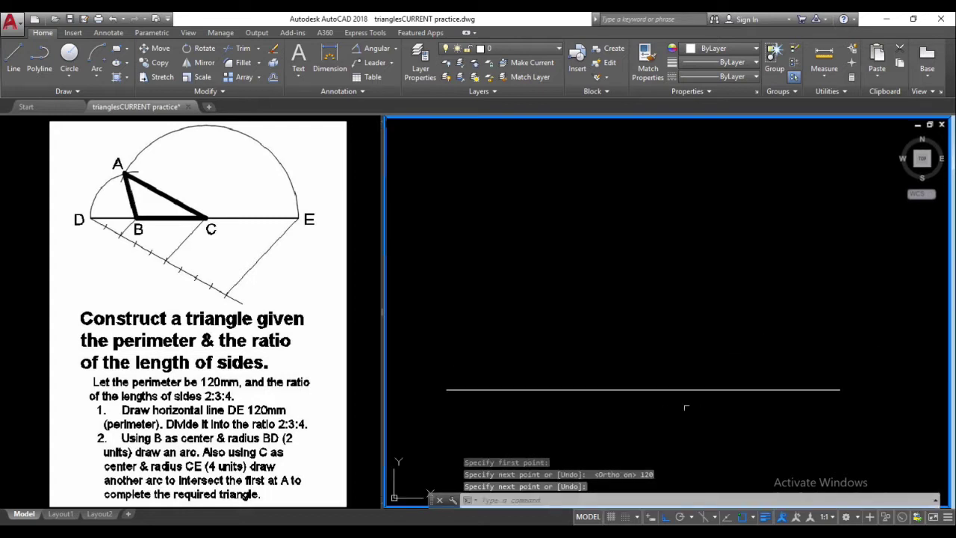
pyautogui.moveTo(629, 359); pyautogui.dragTo(614, 252, button='middle')
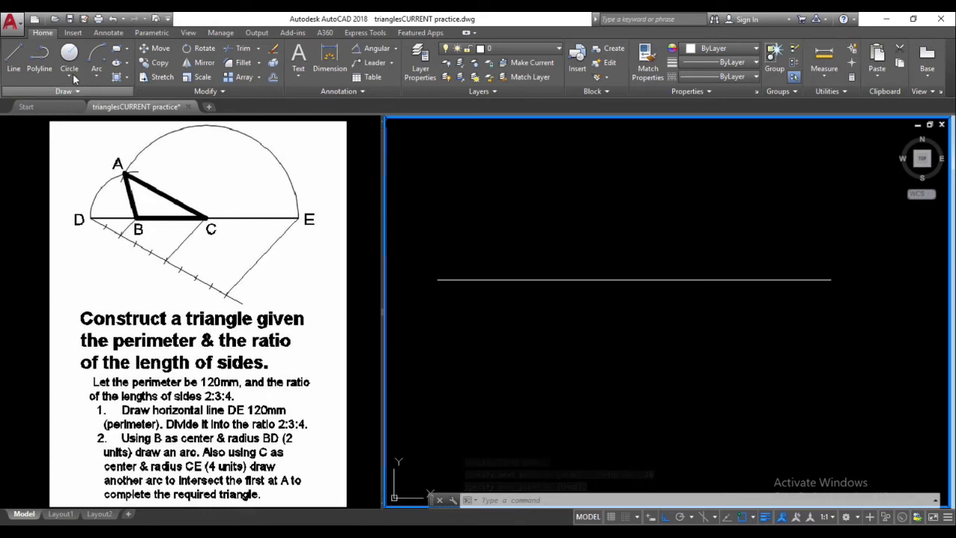
# Draw an inclined line from DE's left endpoint, slanting down-right, with Ortho off
pyautogui.click(17, 52)
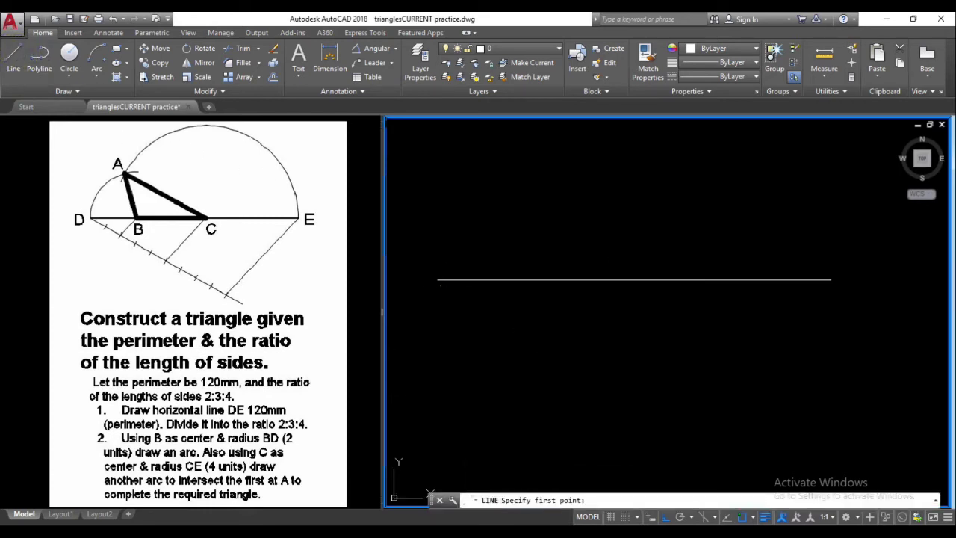
pyautogui.click(437, 280)
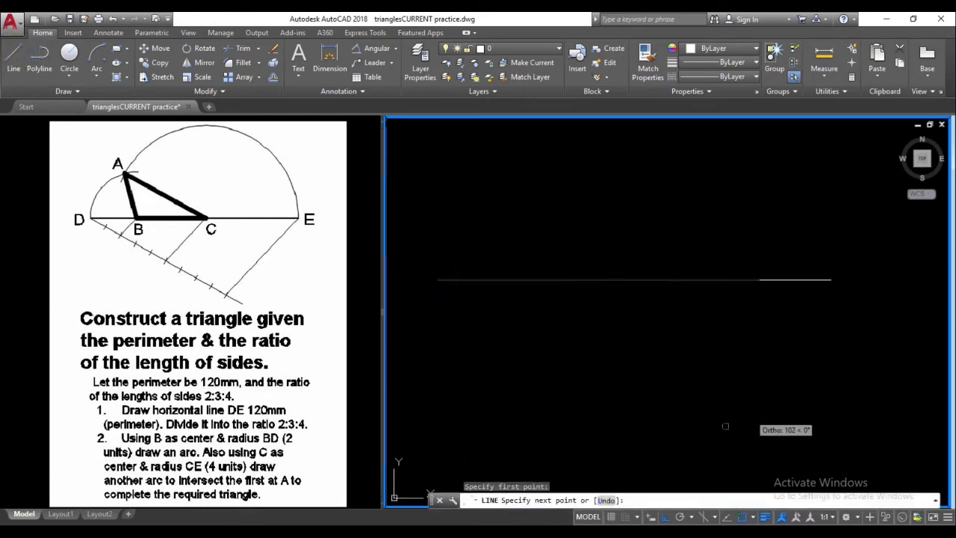
pyautogui.click(666, 516)
pyautogui.moveTo(704, 426); pyautogui.dragTo(698, 371, button='middle')
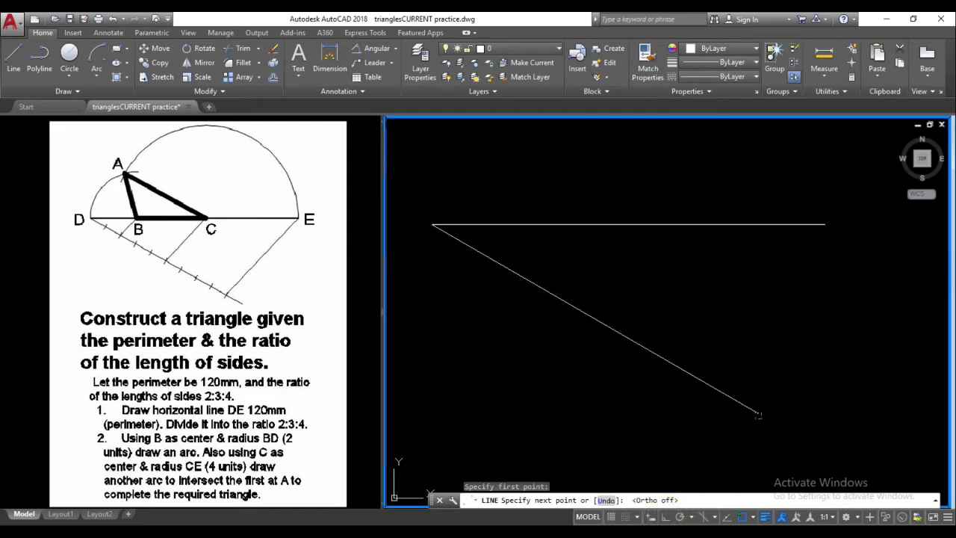
pyautogui.click(745, 417)
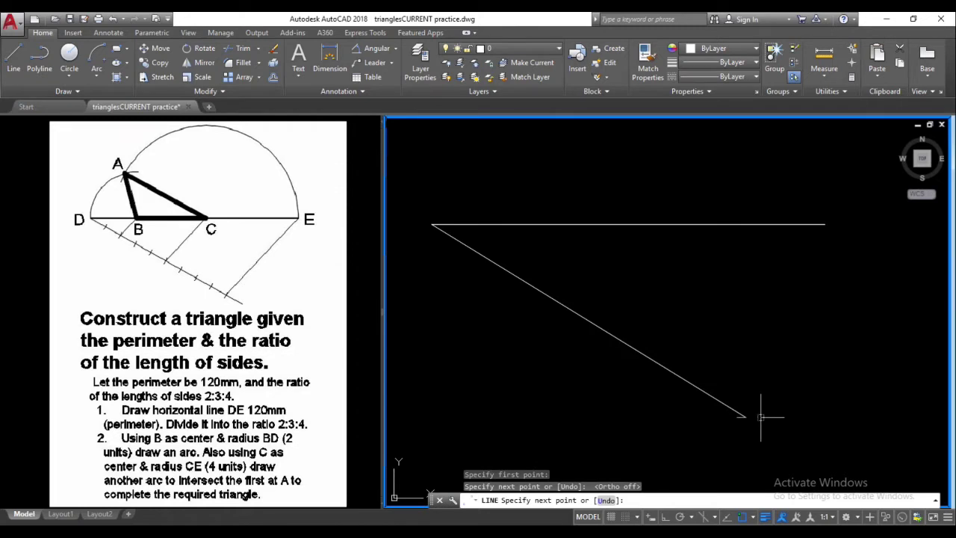
pyautogui.press('Return')
pyautogui.moveTo(545, 362); pyautogui.dragTo(593, 359, button='middle')
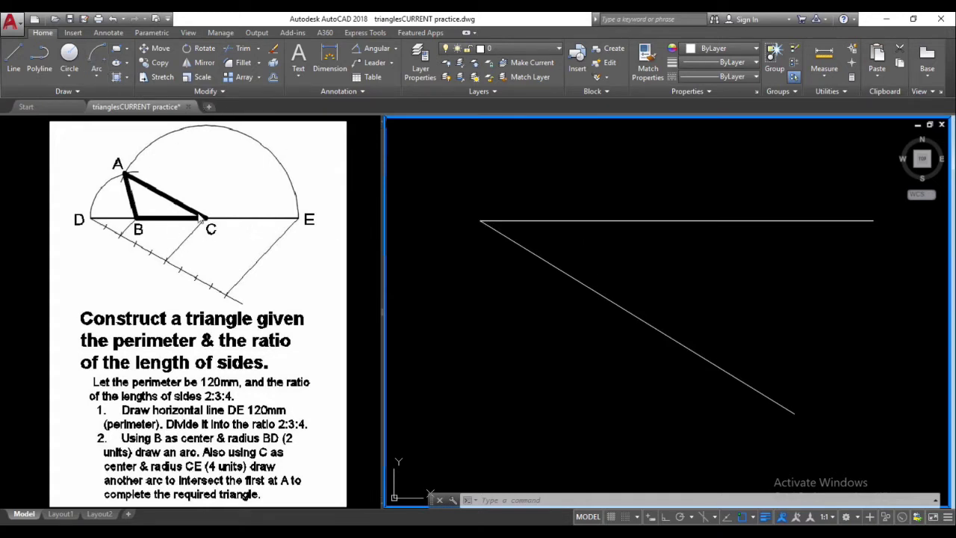
# Draw a Center-Start-End arc of radius 10 centred on DE's left end, crossing the inclined line
pyautogui.click(97, 76)
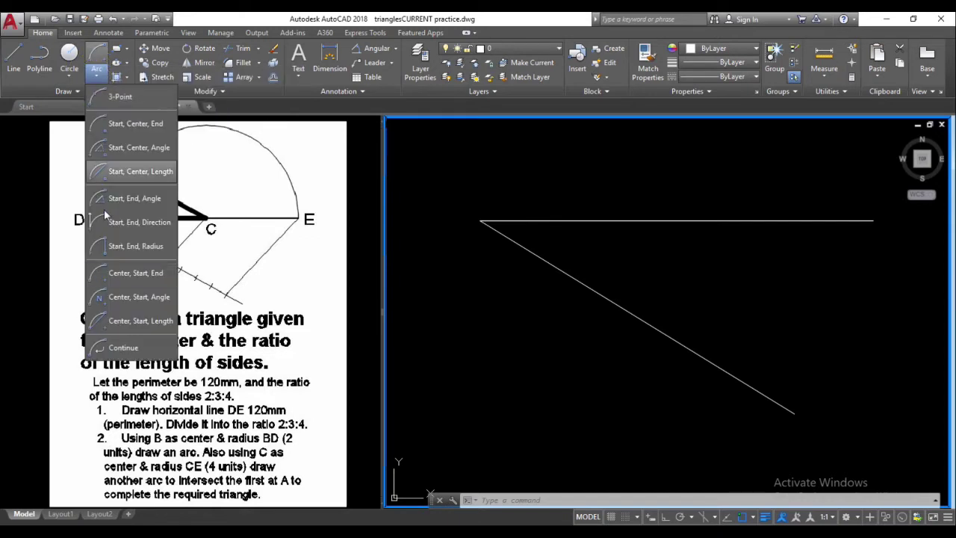
pyautogui.click(108, 273)
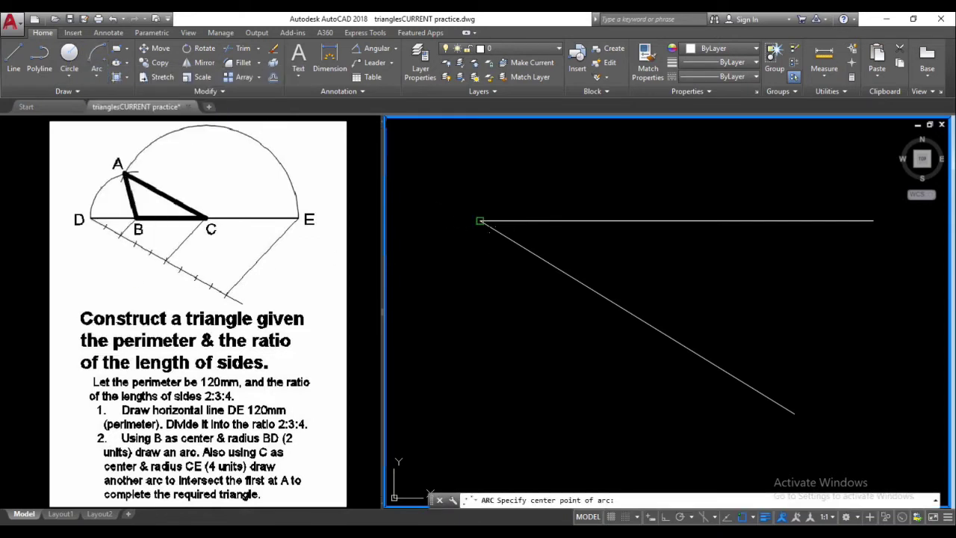
pyautogui.click(480, 221)
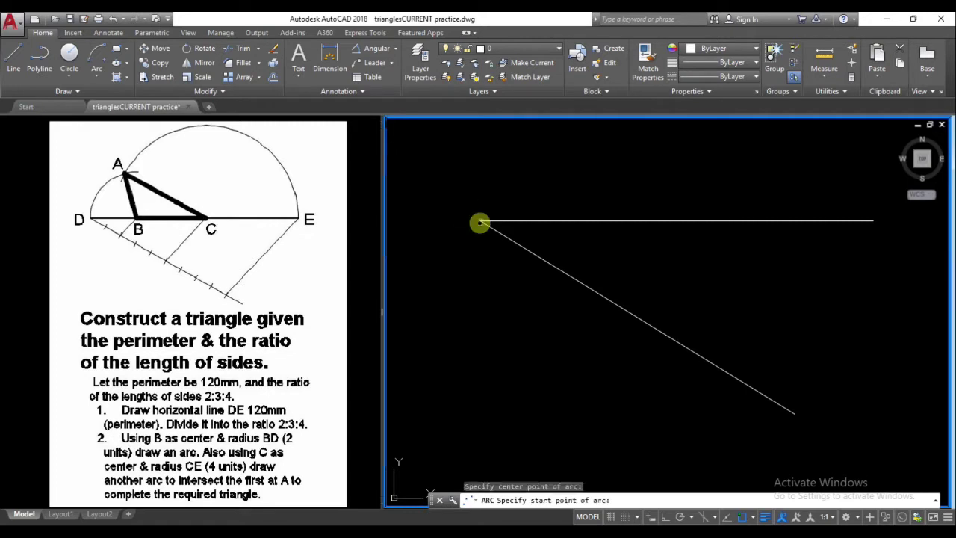
pyautogui.scroll(2, 508, 239)
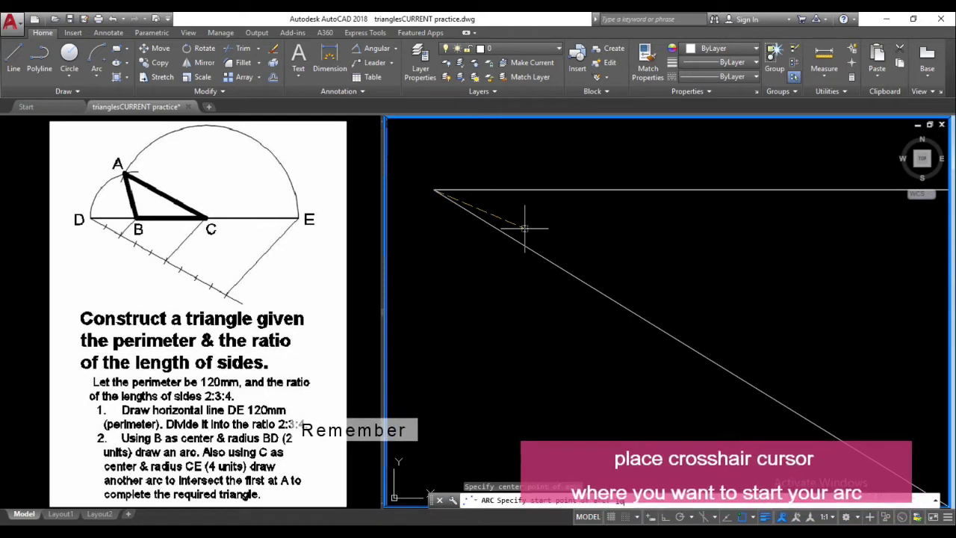
pyautogui.write('10')
pyautogui.press('Return')
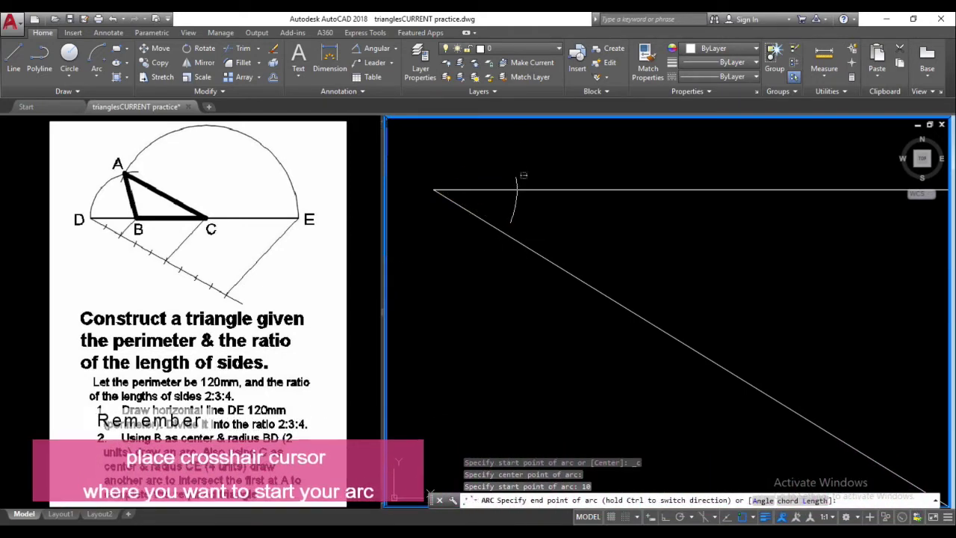
pyautogui.click(505, 266)
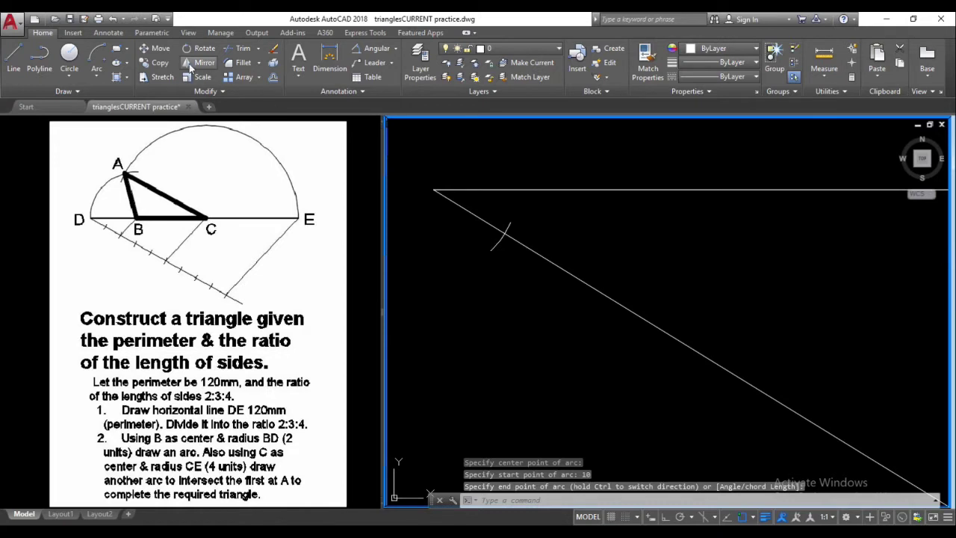
# Copy the radius-10 arc from DE's left end to the first two intersections along the inclined line
pyautogui.click(161, 62)
pyautogui.click(500, 242)
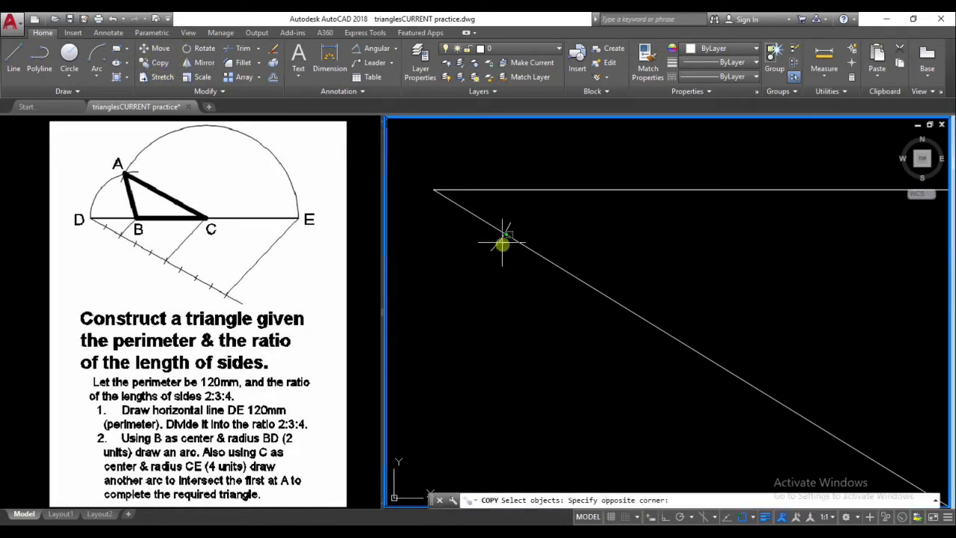
pyautogui.click(491, 240)
pyautogui.press('Return')
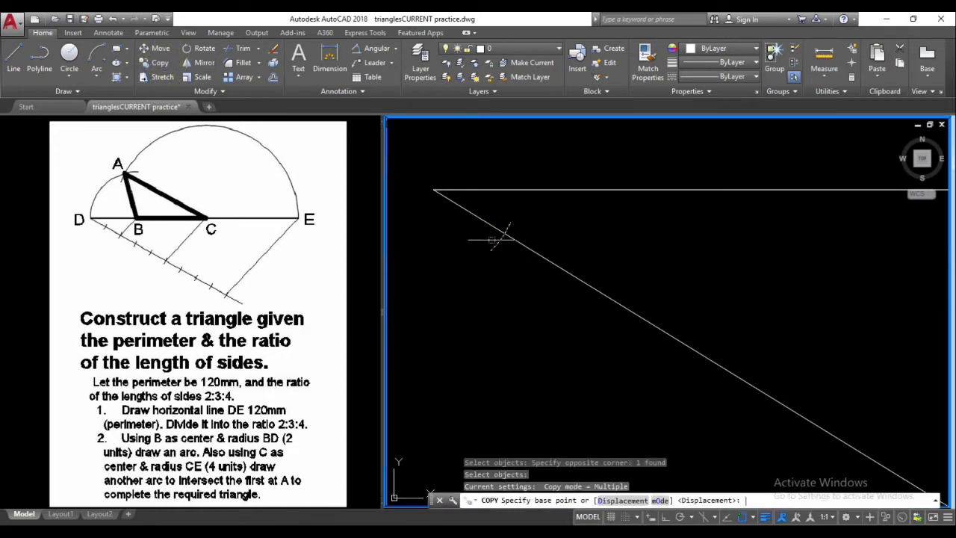
pyautogui.click(432, 189)
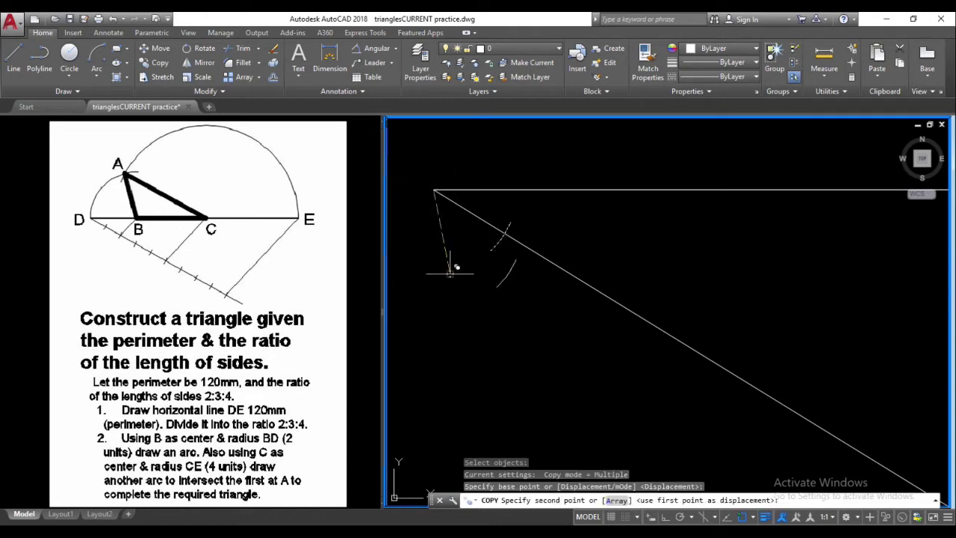
pyautogui.click(504, 232)
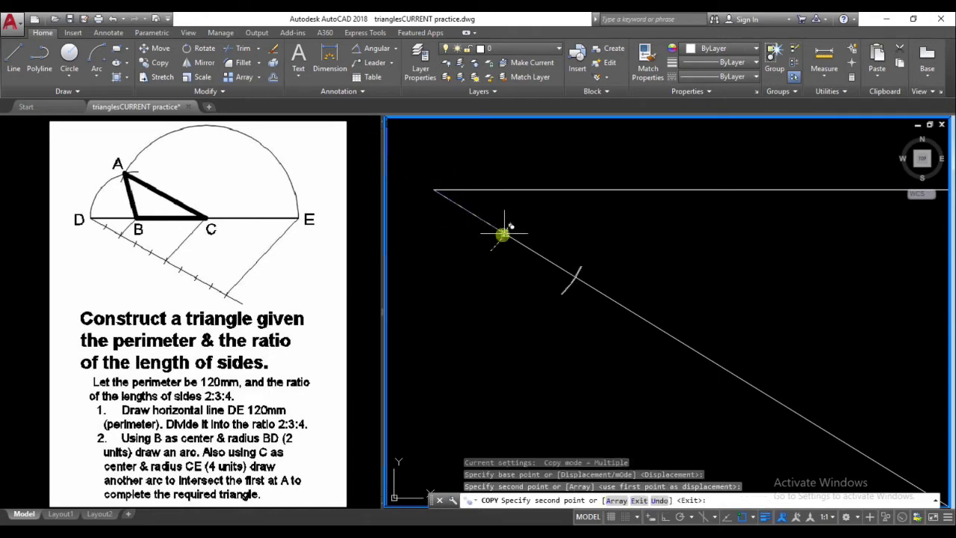
pyautogui.click(575, 276)
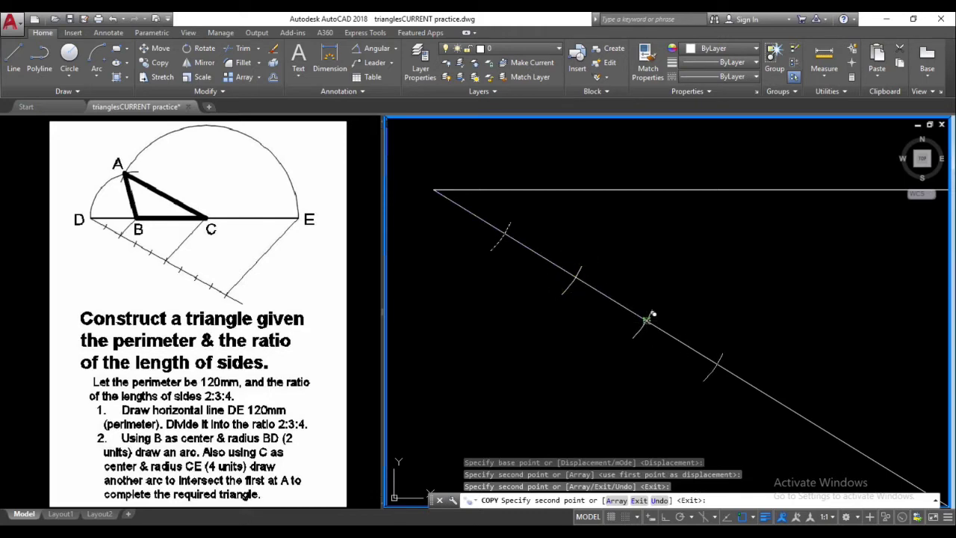
# Place four more arc copies at the successive division points down the inclined line
pyautogui.click(647, 320)
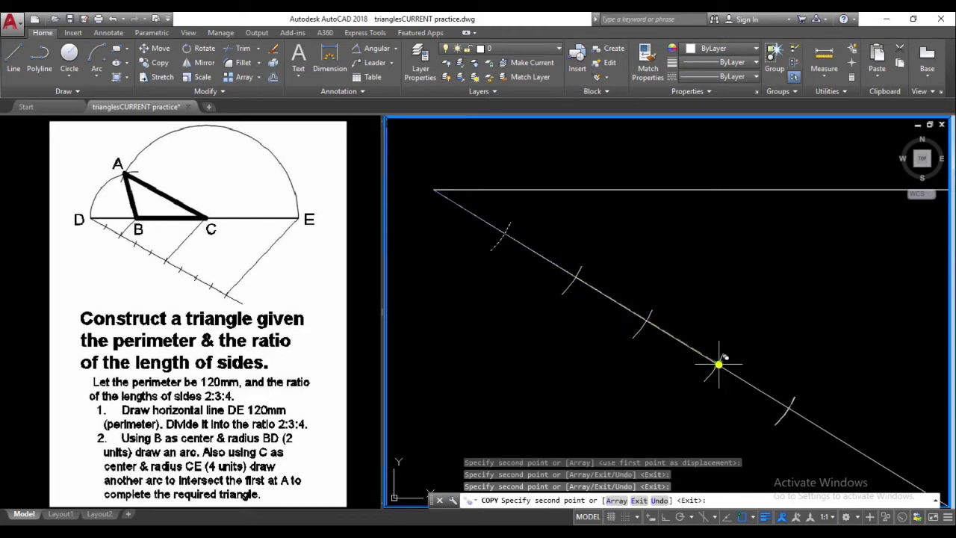
pyautogui.click(716, 364)
pyautogui.click(790, 409)
pyautogui.moveTo(772, 366)
pyautogui.mouseDown(button='middle')
pyautogui.moveTo(533, 191)
pyautogui.moveTo(728, 312)
pyautogui.mouseUp(button='middle')
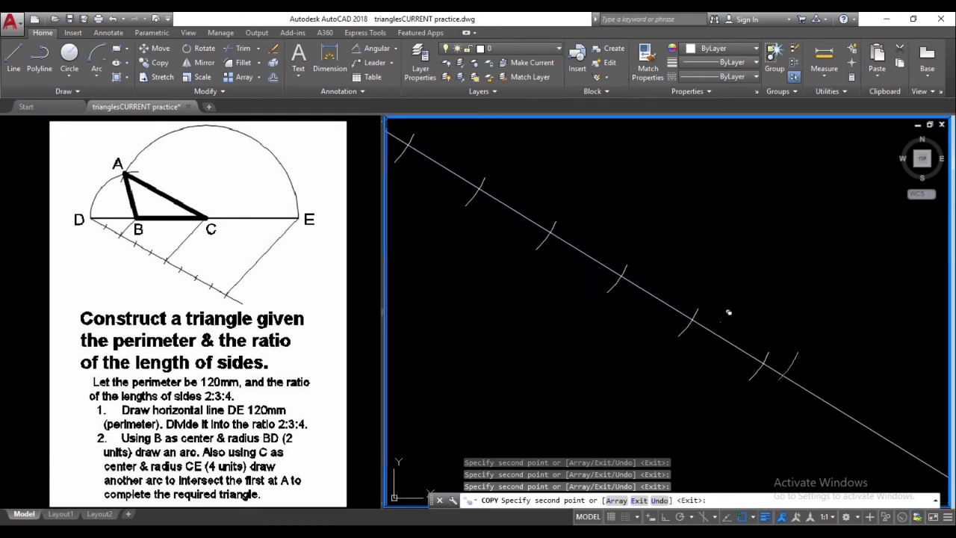
pyautogui.moveTo(764, 363); pyautogui.dragTo(726, 273, button='middle')
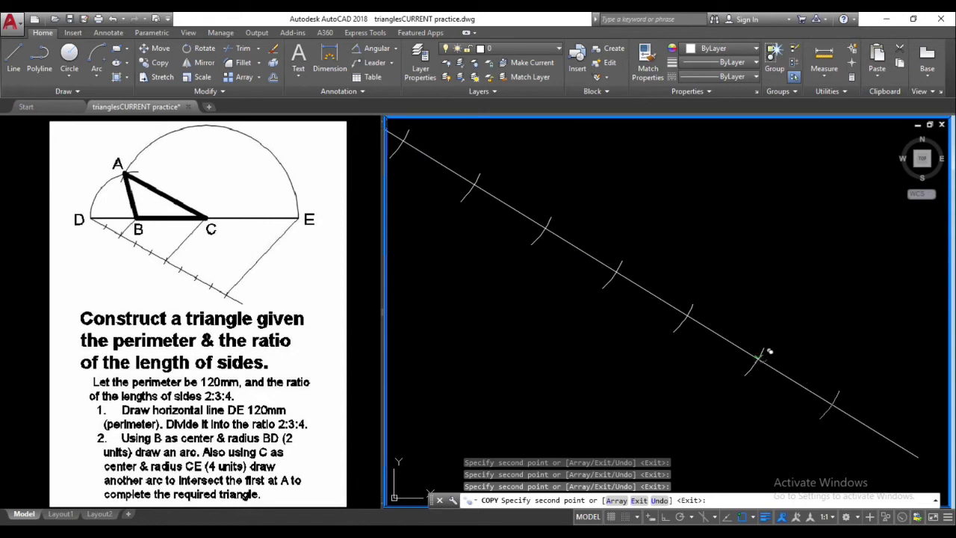
pyautogui.click(758, 358)
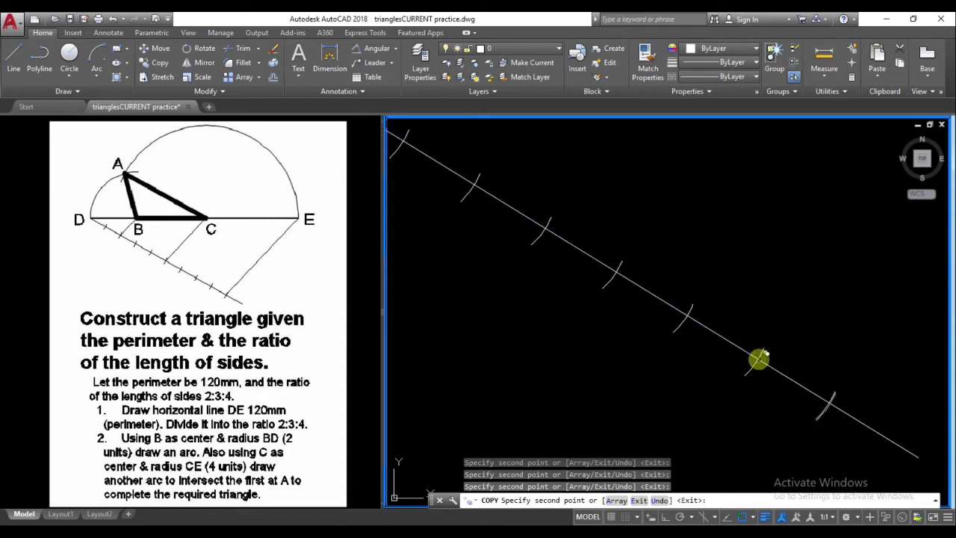
pyautogui.press('Return')
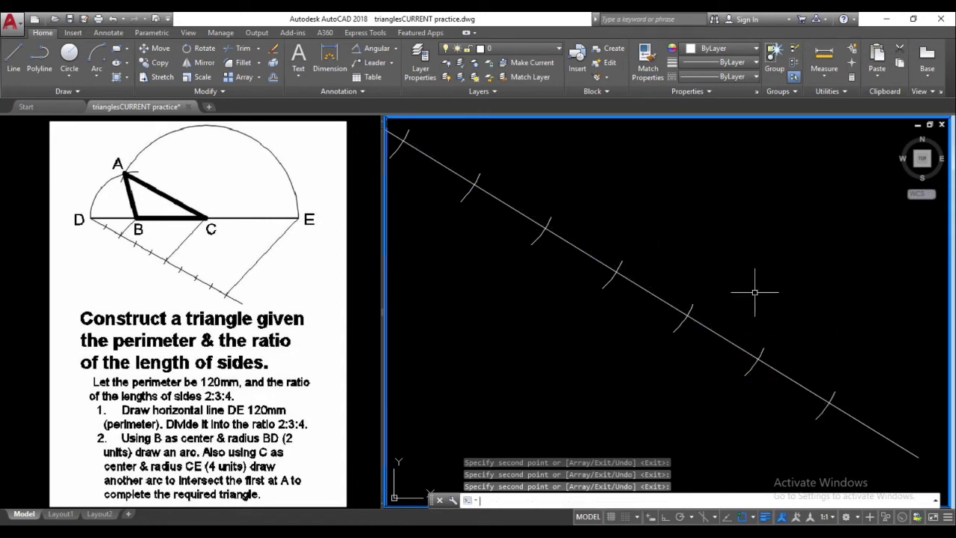
pyautogui.scroll(-4, 754, 292)
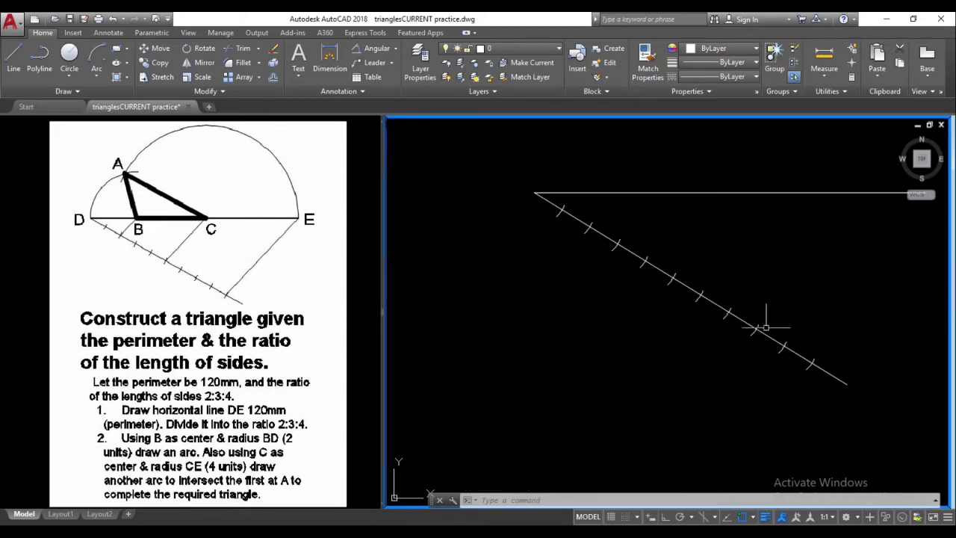
# Erase the surplus short segment near the lower end of the inclined line
pyautogui.click(834, 344)
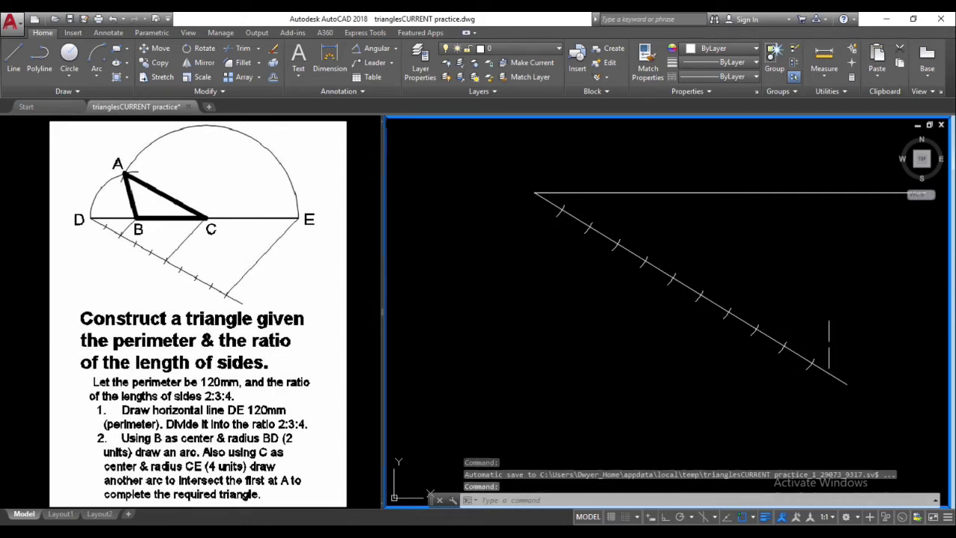
pyautogui.click(825, 342)
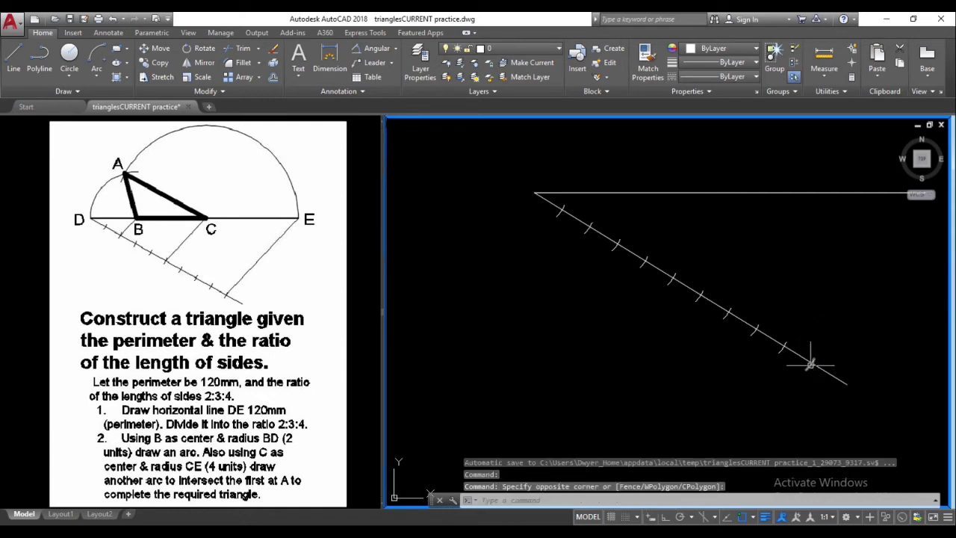
pyautogui.click(811, 364)
pyautogui.moveTo(813, 360)
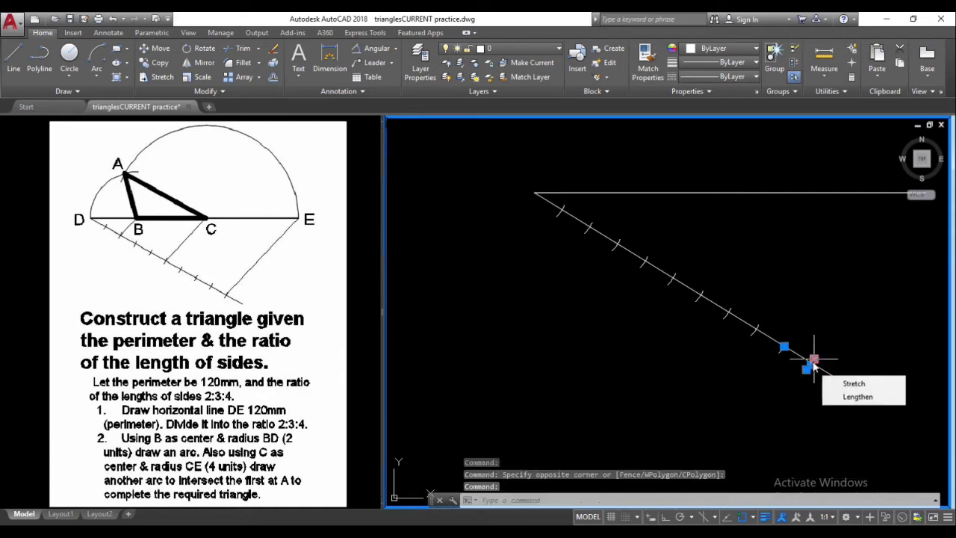
pyautogui.press('Delete')
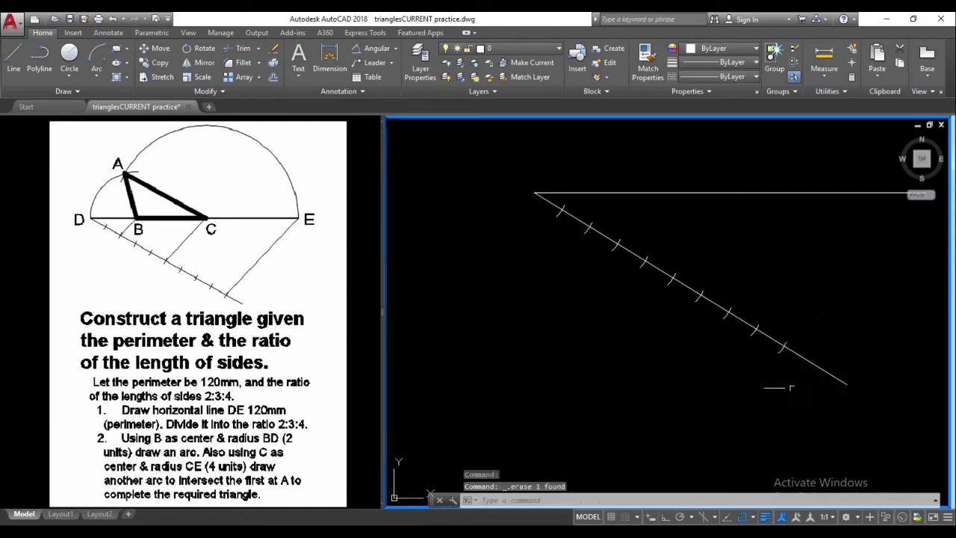
pyautogui.moveTo(666, 329); pyautogui.dragTo(582, 365, button='middle')
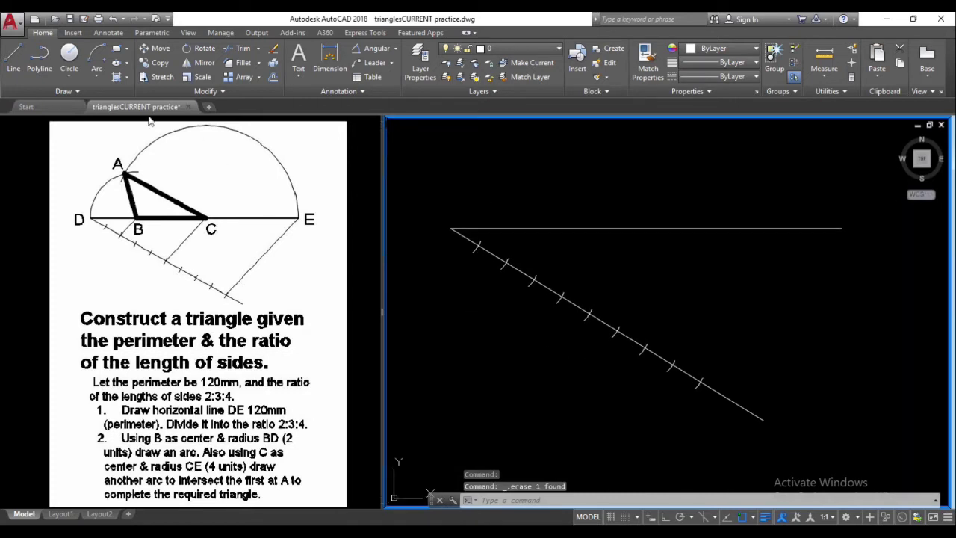
# Draw a line from the last division mark on the inclined line to DE's right end
pyautogui.click(12, 54)
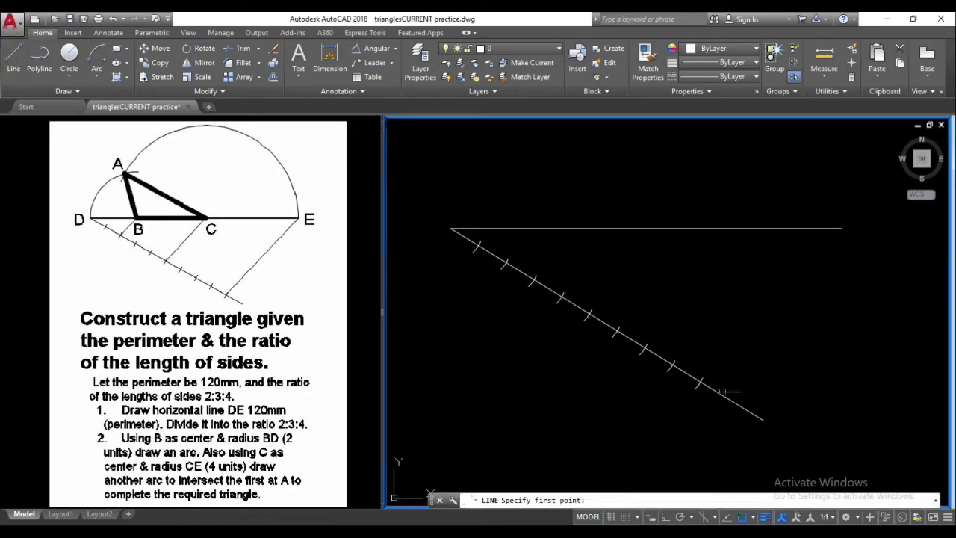
pyautogui.click(701, 382)
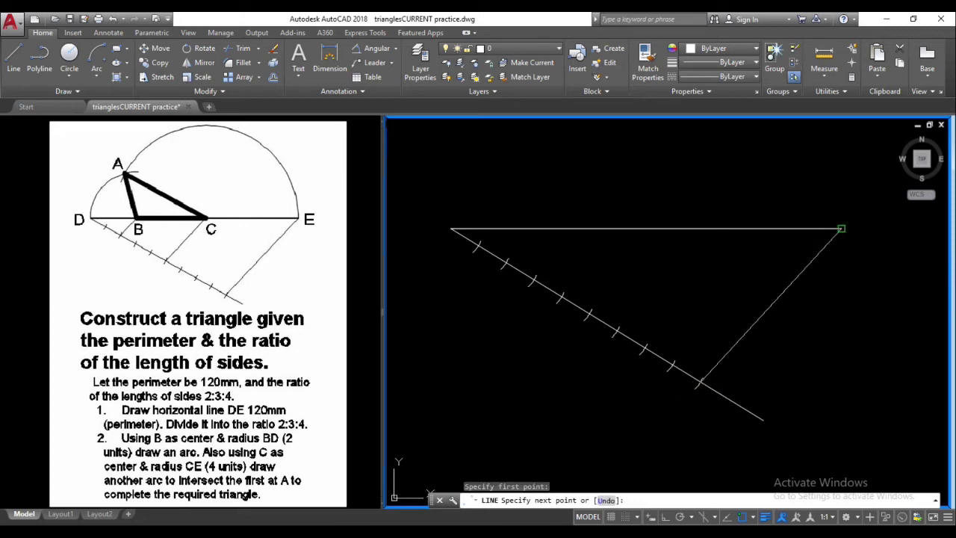
pyautogui.click(841, 228)
pyautogui.press('Return')
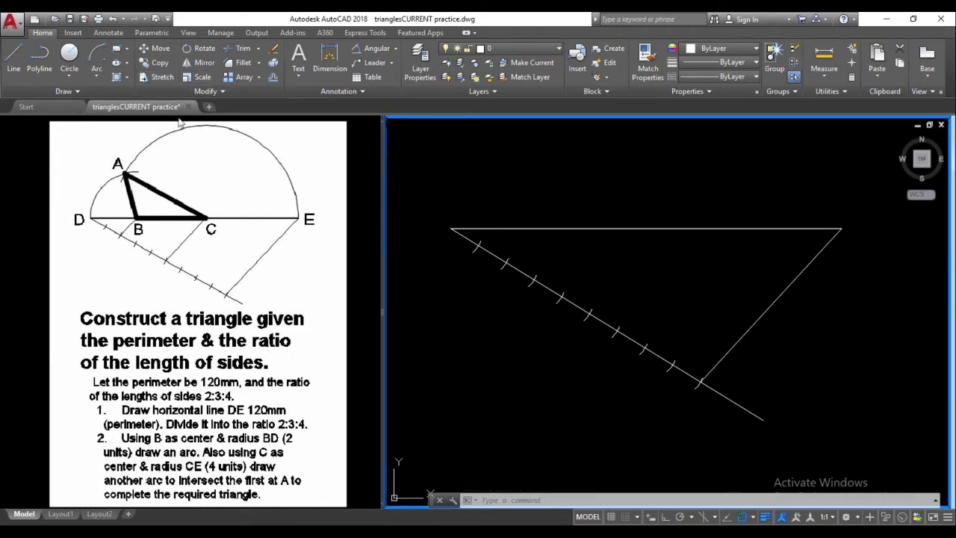
pyautogui.click(163, 64)
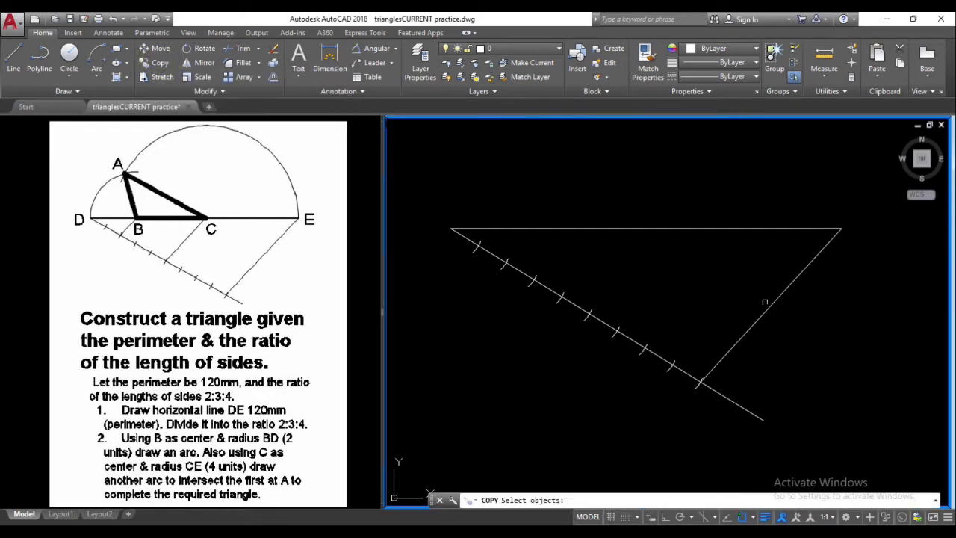
# Copy the joining line from the last mark through the next two division marks
pyautogui.click(770, 307)
pyautogui.press('Return')
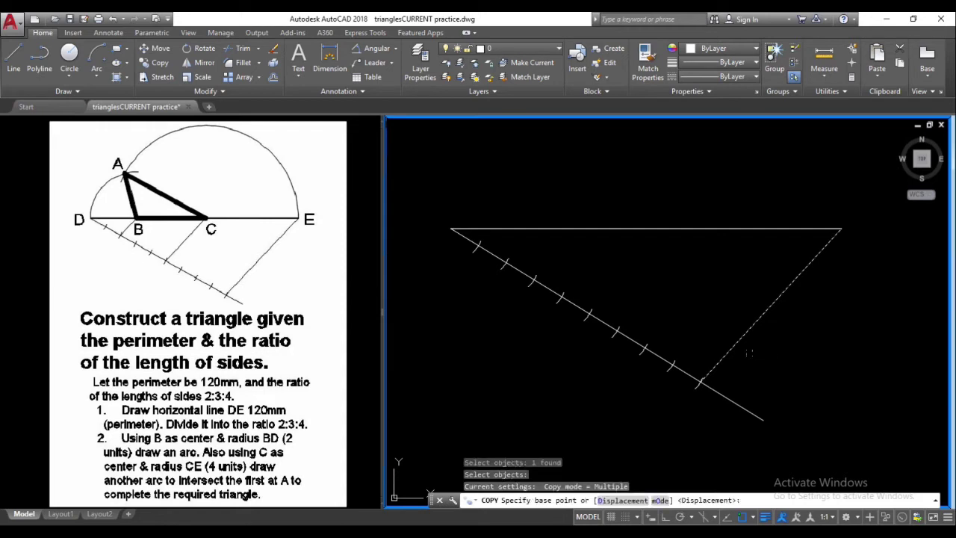
pyautogui.scroll(6, 696, 381)
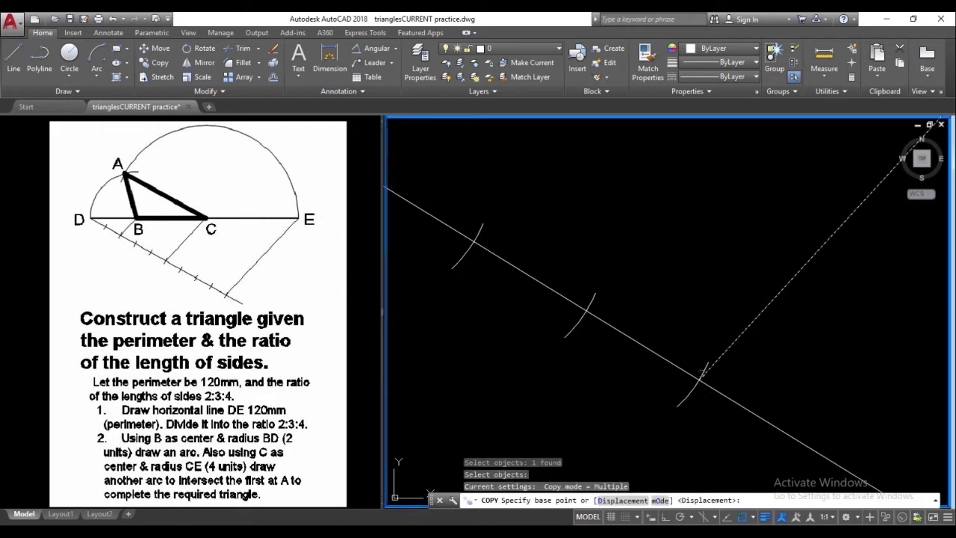
pyautogui.click(699, 380)
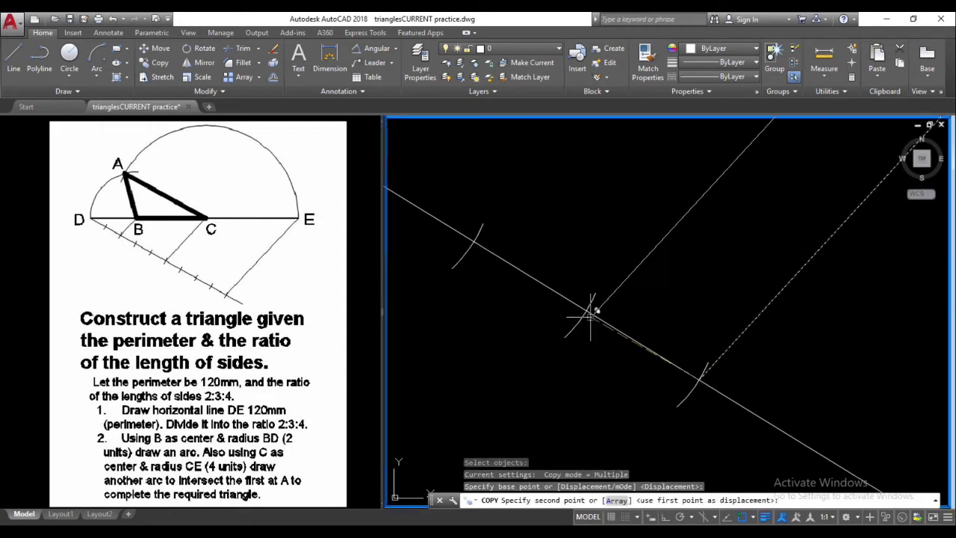
pyautogui.click(586, 312)
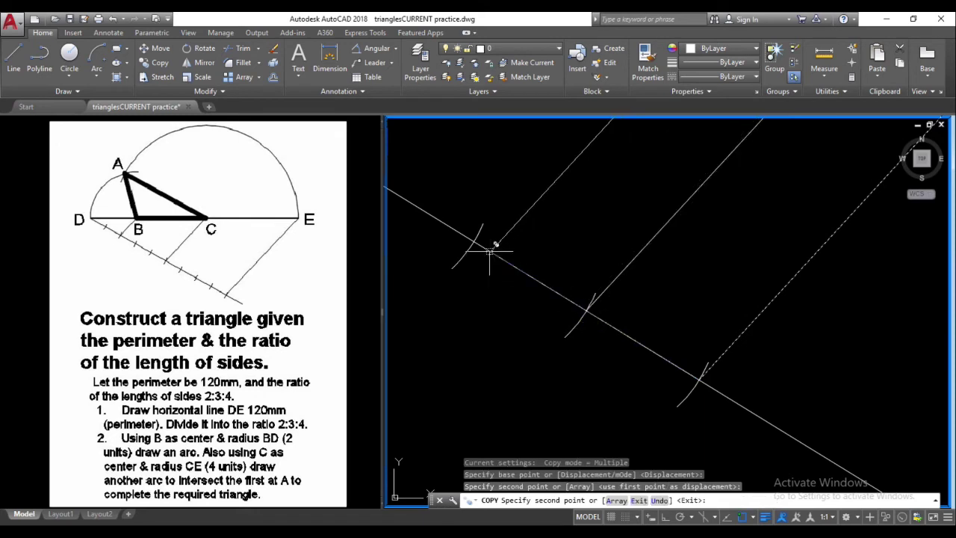
pyautogui.click(473, 240)
pyautogui.moveTo(449, 196); pyautogui.dragTo(661, 275, button='middle')
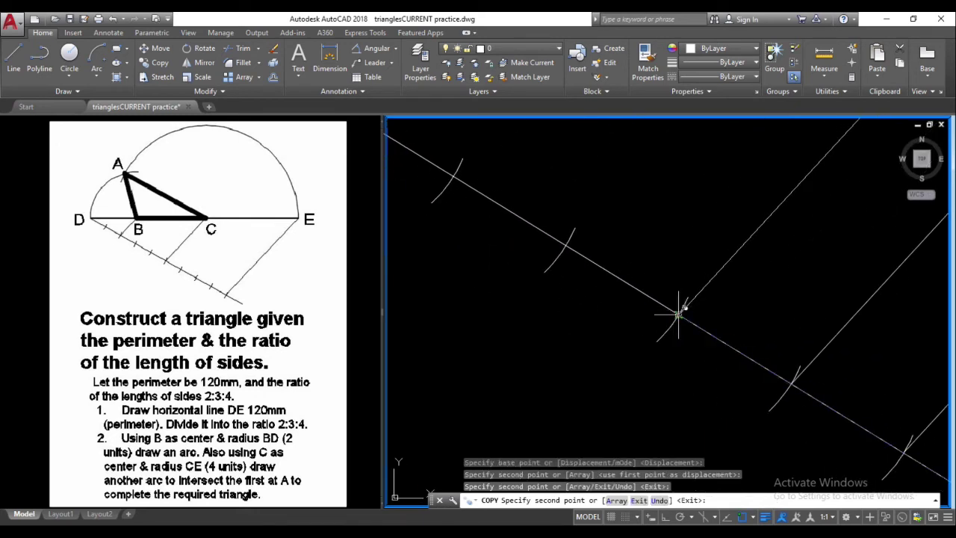
# Place parallel copies of the joining line through all remaining division marks
pyautogui.click(680, 314)
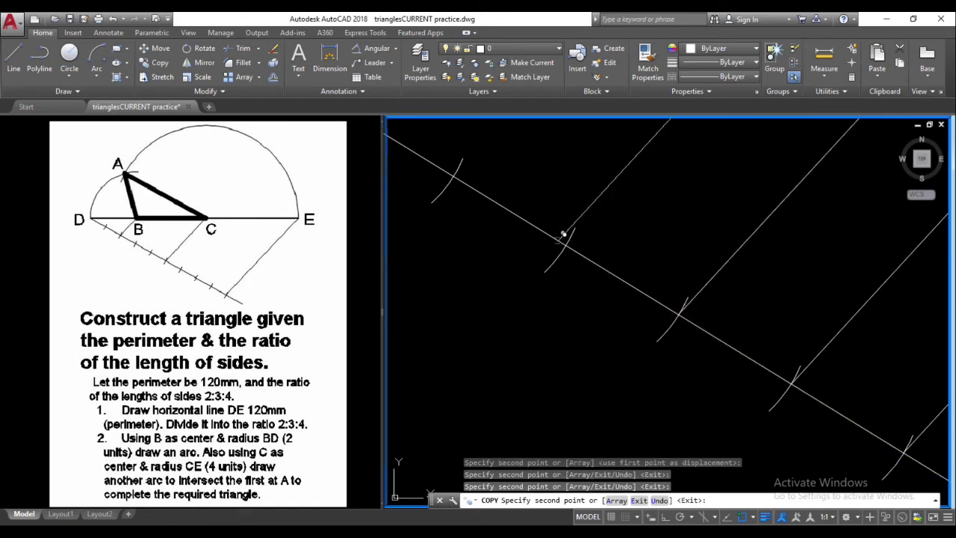
pyautogui.click(570, 243)
pyautogui.moveTo(567, 242); pyautogui.dragTo(704, 349, button='middle')
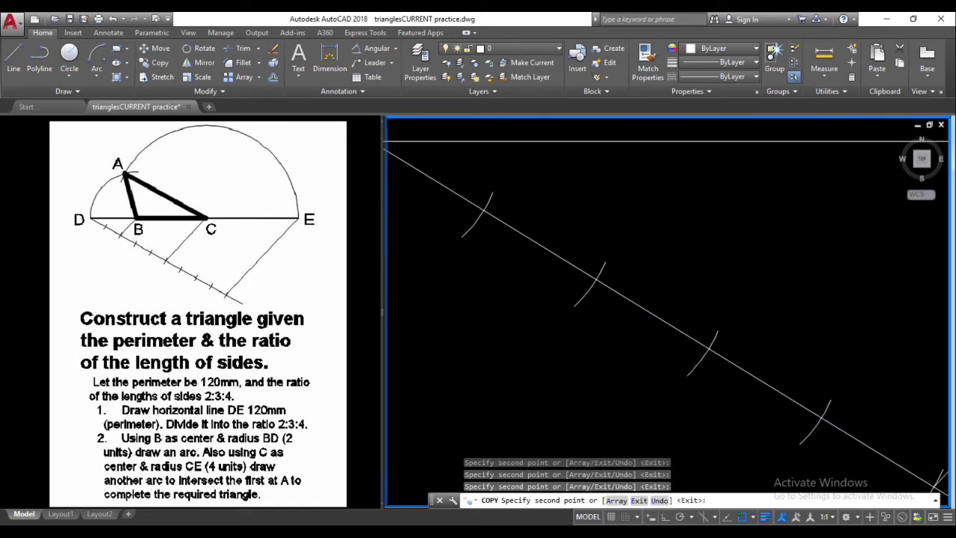
pyautogui.click(824, 413)
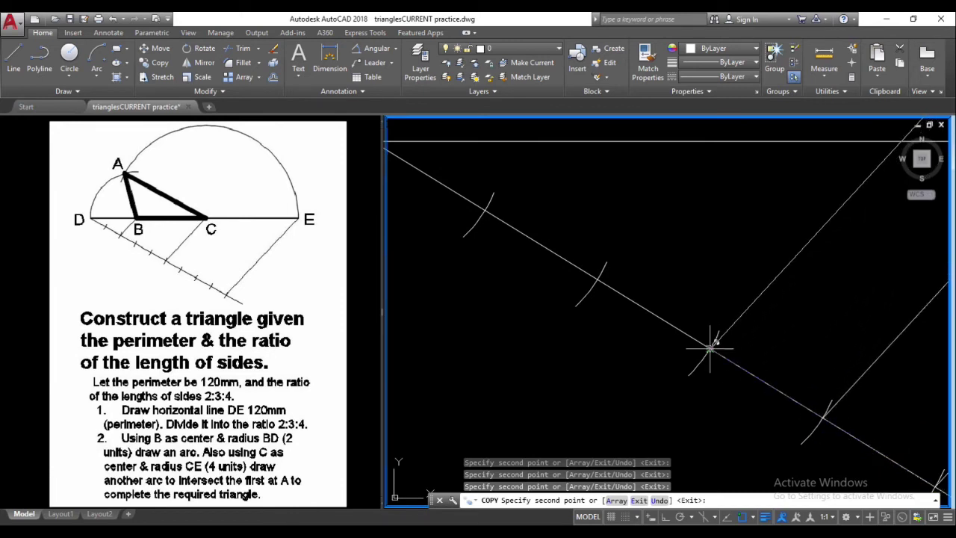
pyautogui.click(713, 345)
pyautogui.click(597, 277)
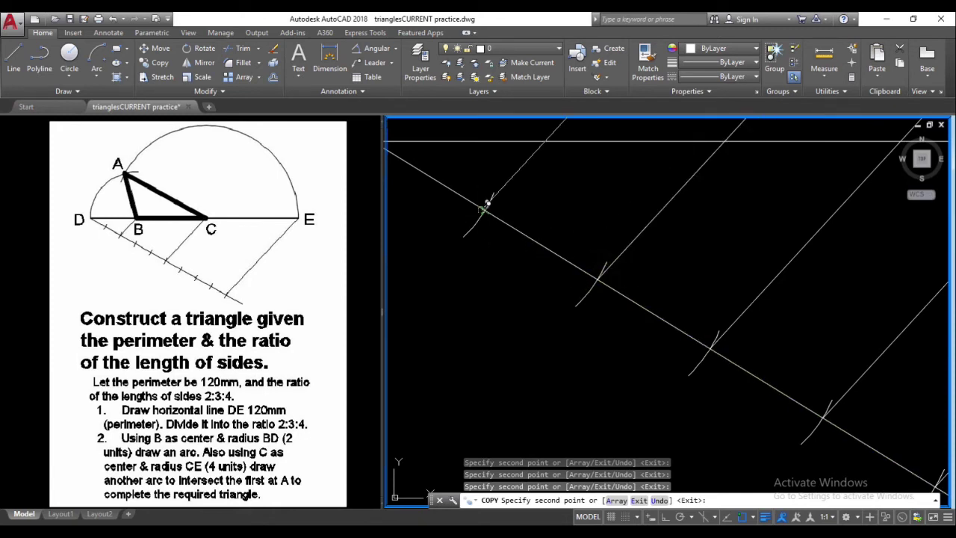
pyautogui.click(483, 209)
pyautogui.press('Return')
pyautogui.scroll(-3, 665, 369)
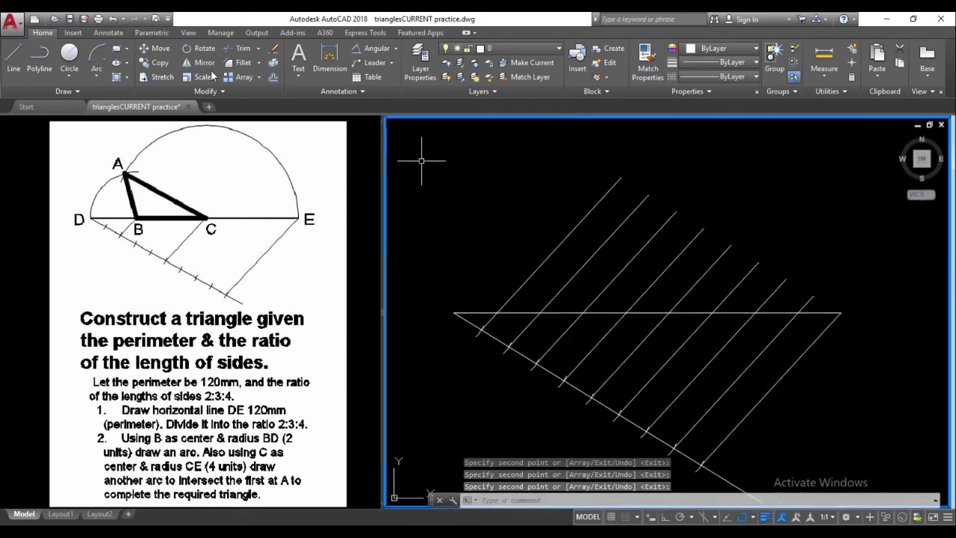
# Trim the parallel division lines back to DE, using DE as the cutting edge
pyautogui.click(240, 49)
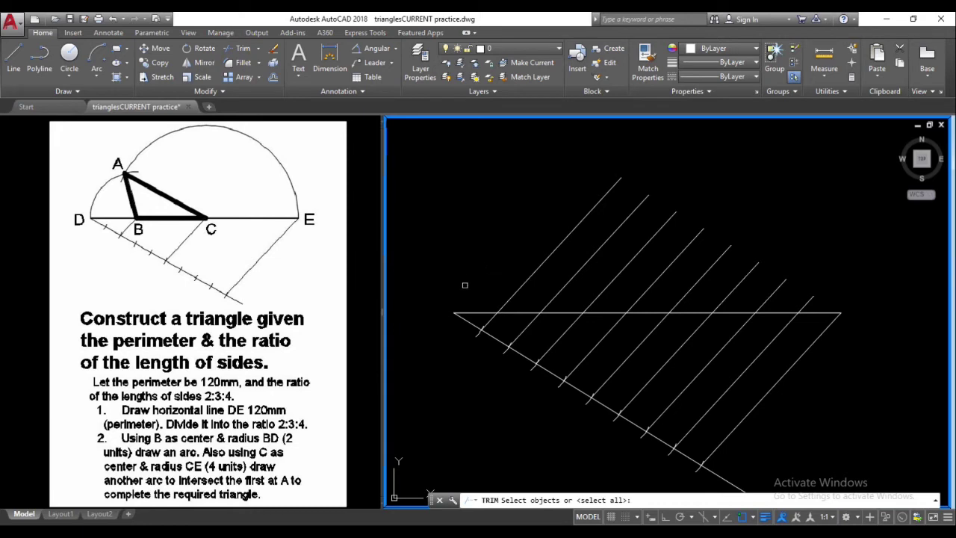
pyautogui.click(477, 311)
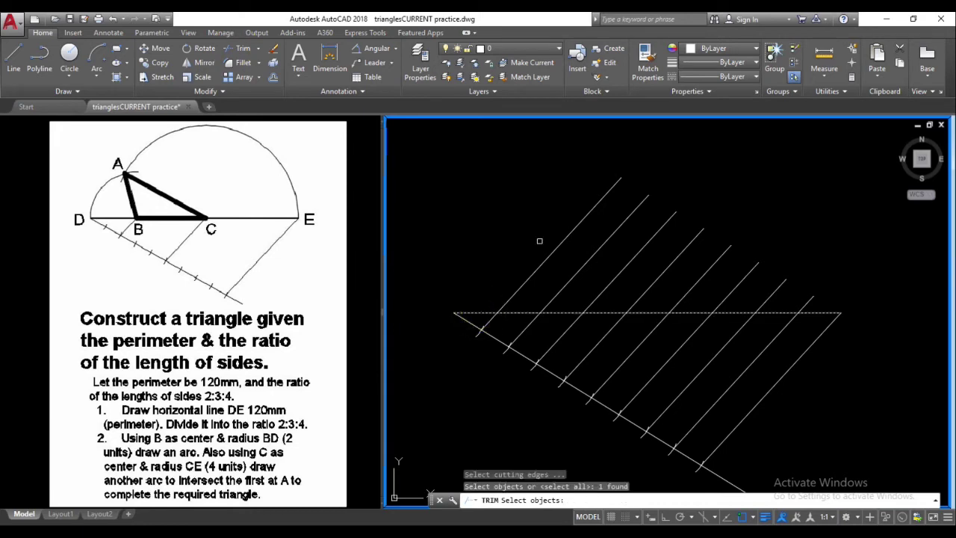
pyautogui.press('Return')
pyautogui.click(853, 256)
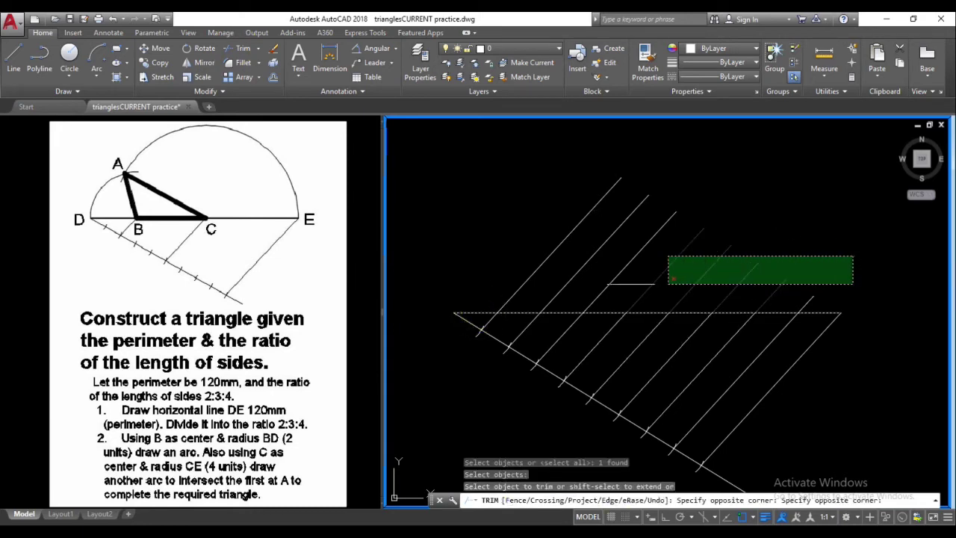
pyautogui.click(453, 300)
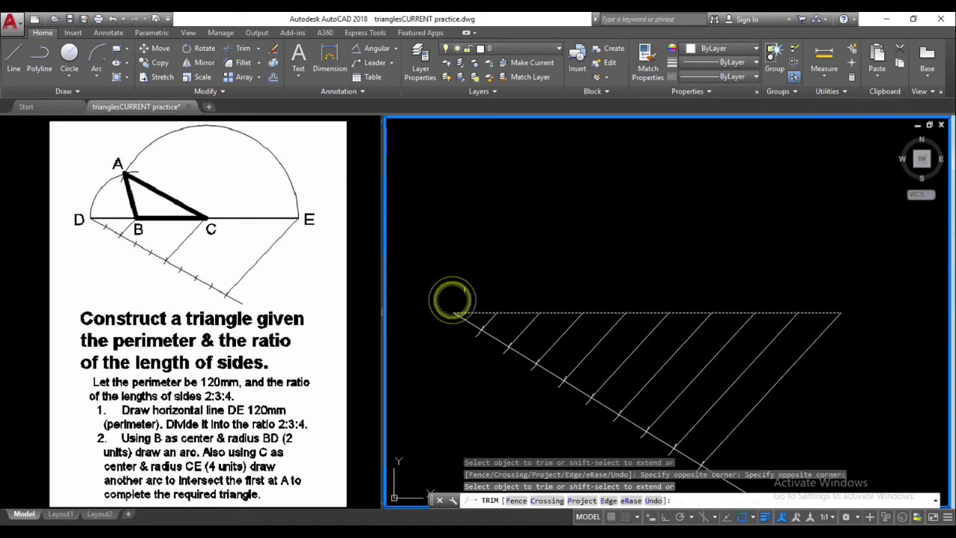
pyautogui.press('Return')
pyautogui.moveTo(520, 257); pyautogui.dragTo(500, 234, button='middle')
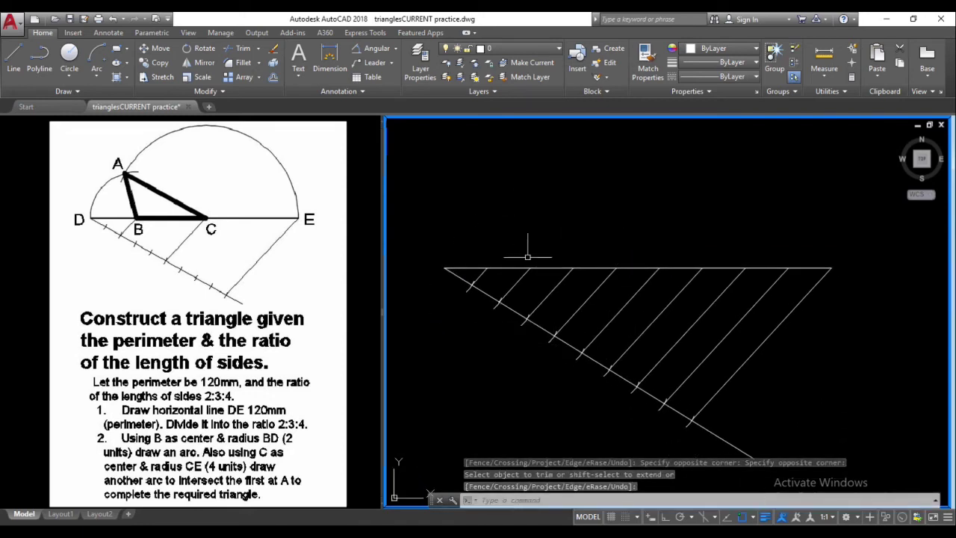
pyautogui.moveTo(523, 273); pyautogui.dragTo(508, 223, button='middle')
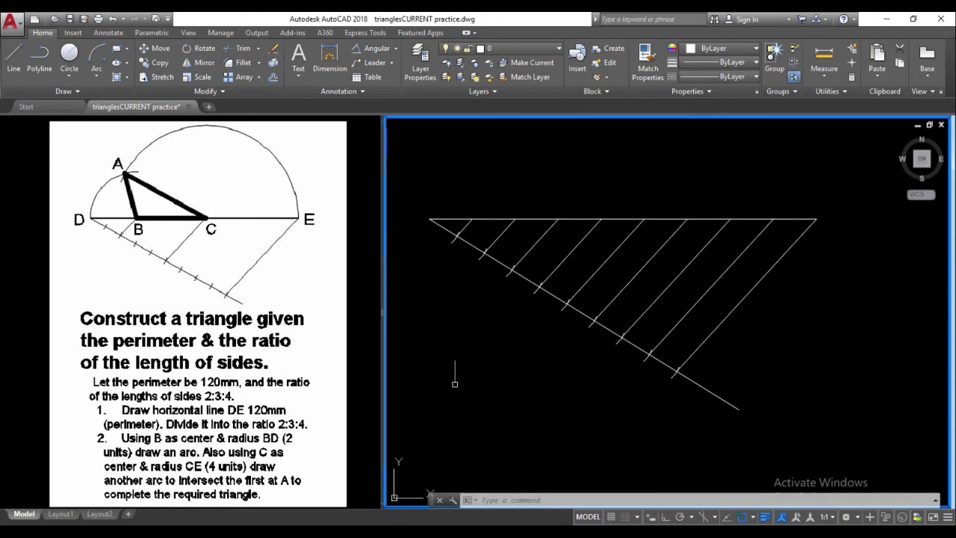
# Draw an arc centred at B with radius BD, swinging up from D above DE
pyautogui.click(96, 53)
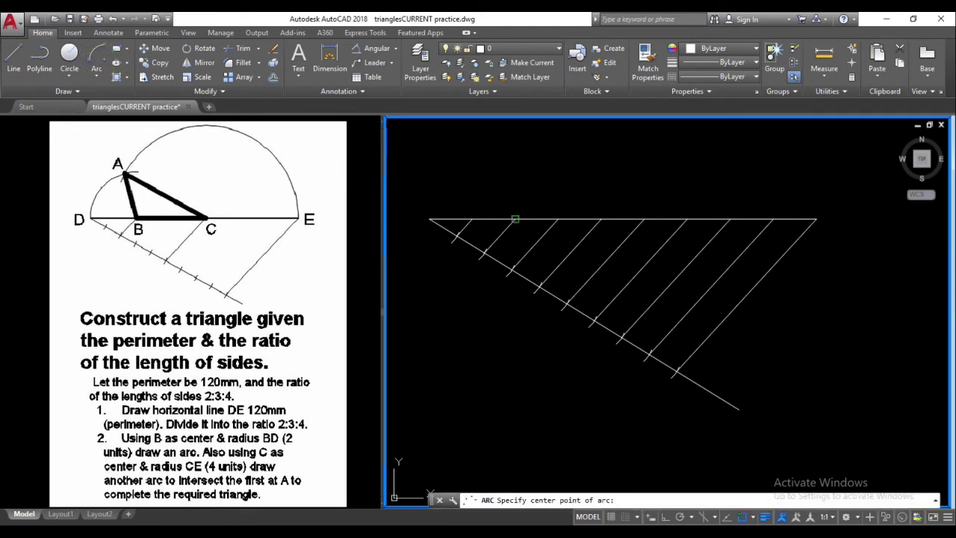
pyautogui.click(515, 219)
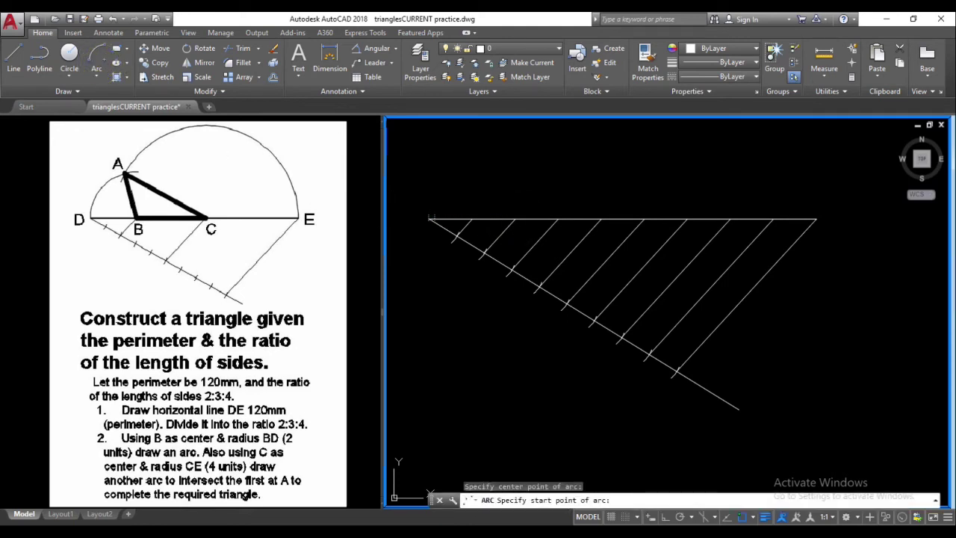
pyautogui.click(431, 220)
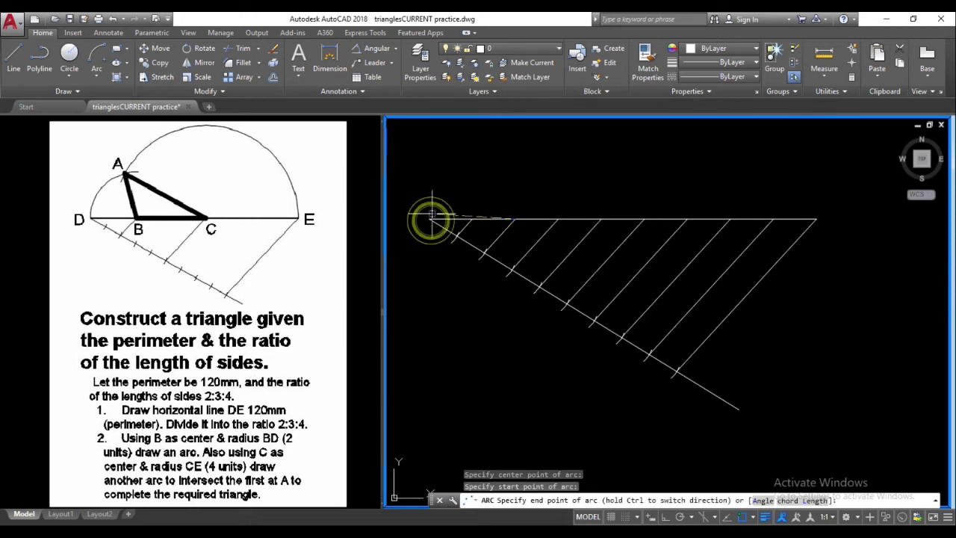
pyautogui.press('ctrl')
pyautogui.moveTo(493, 150)
pyautogui.mouseDown(button='middle')
pyautogui.moveTo(527, 284)
pyautogui.moveTo(520, 147)
pyautogui.mouseUp(button='middle')
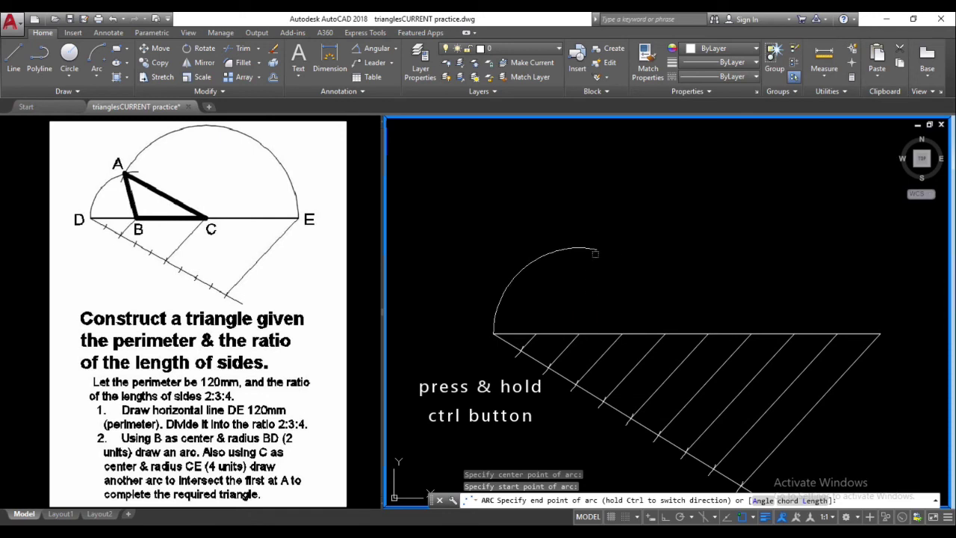
pyautogui.click(596, 253)
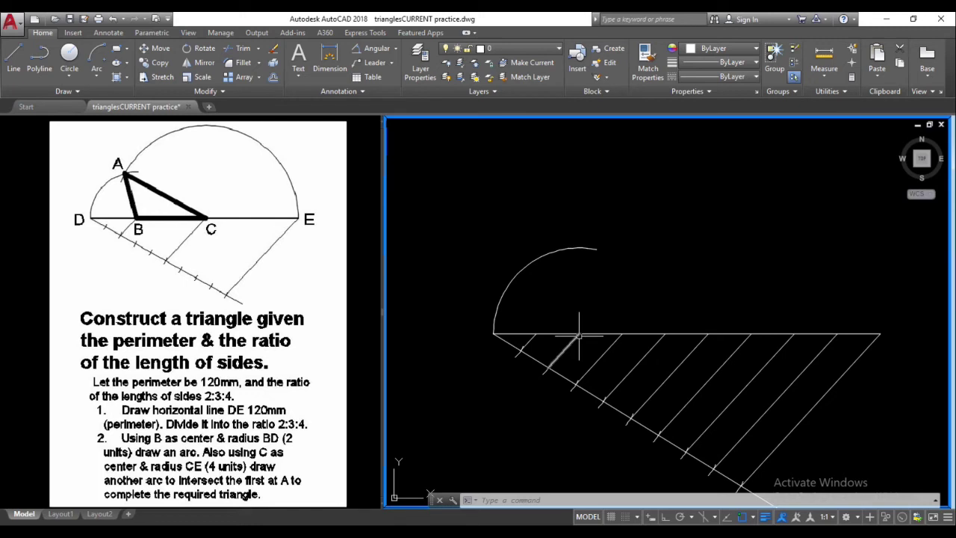
pyautogui.click(704, 339)
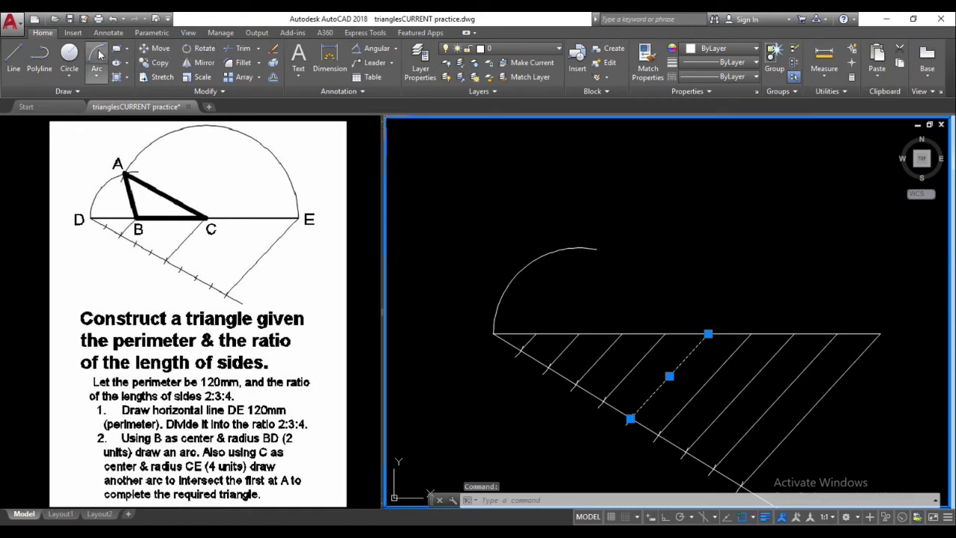
# Draw an arc centred at C from E, sweeping up to cross the first arc at apex A
pyautogui.click(97, 56)
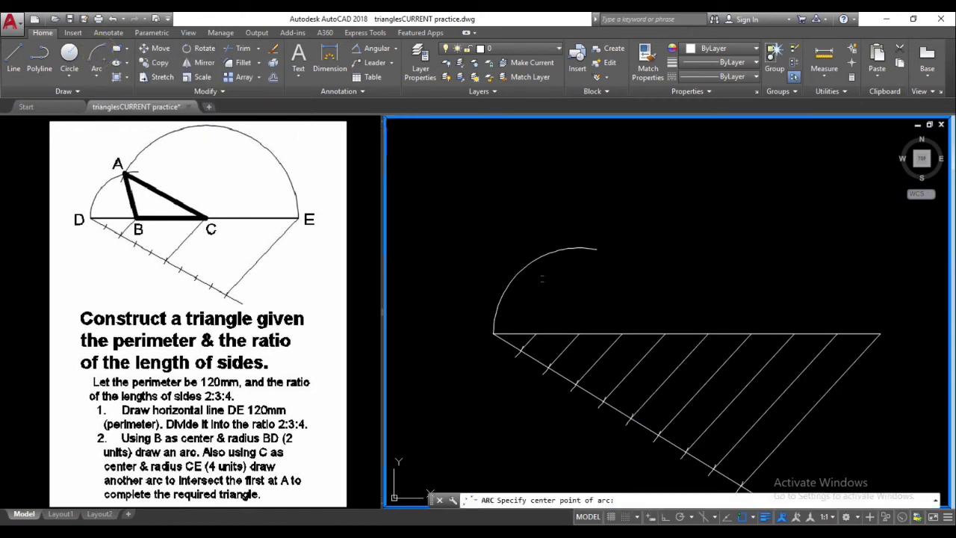
pyautogui.click(709, 334)
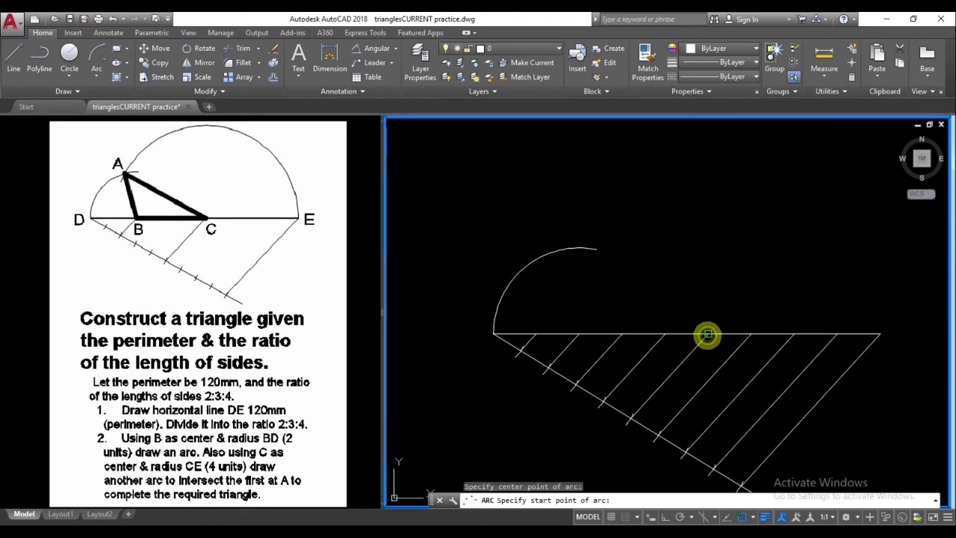
pyautogui.click(881, 334)
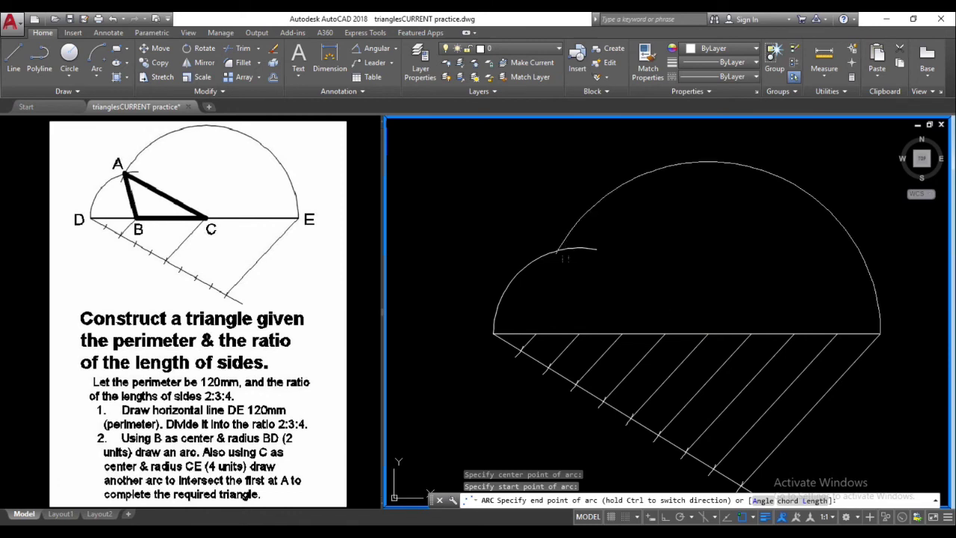
pyautogui.click(557, 273)
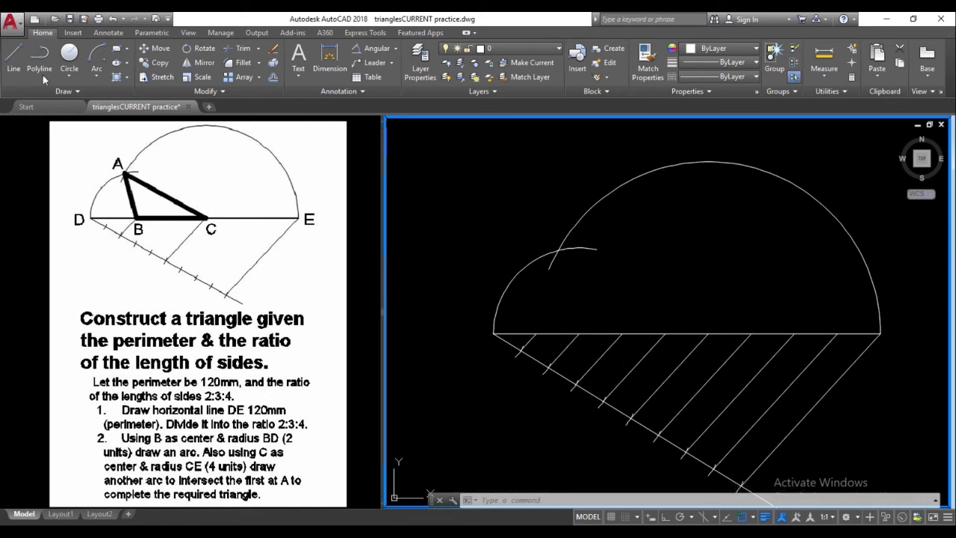
# Draw lines from B up to arc intersection A, down to C and back to B, then select side AC
pyautogui.click(14, 58)
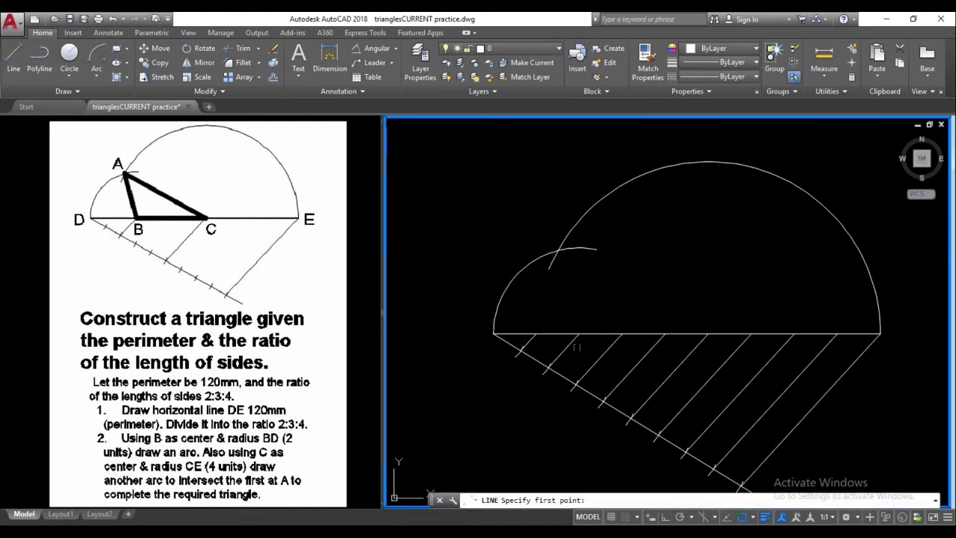
pyautogui.click(577, 334)
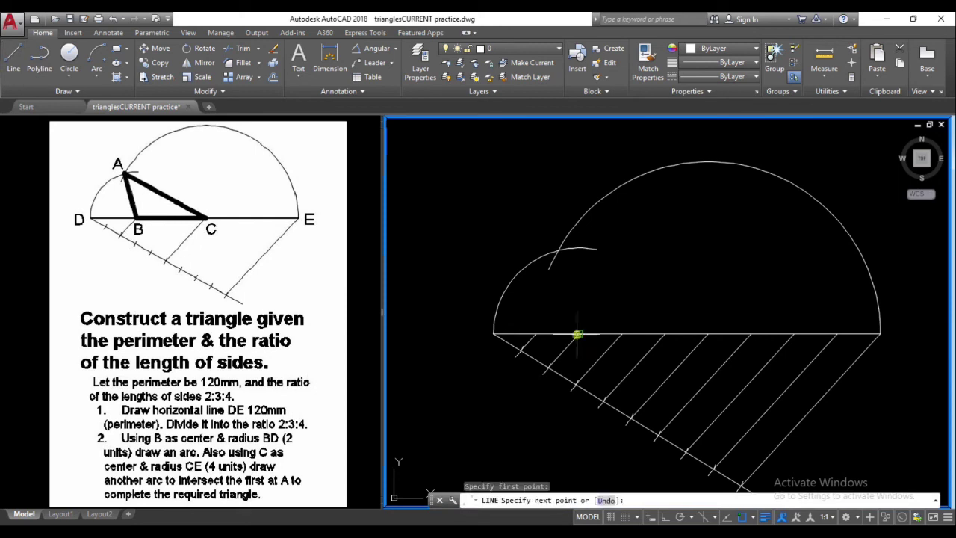
pyautogui.click(558, 251)
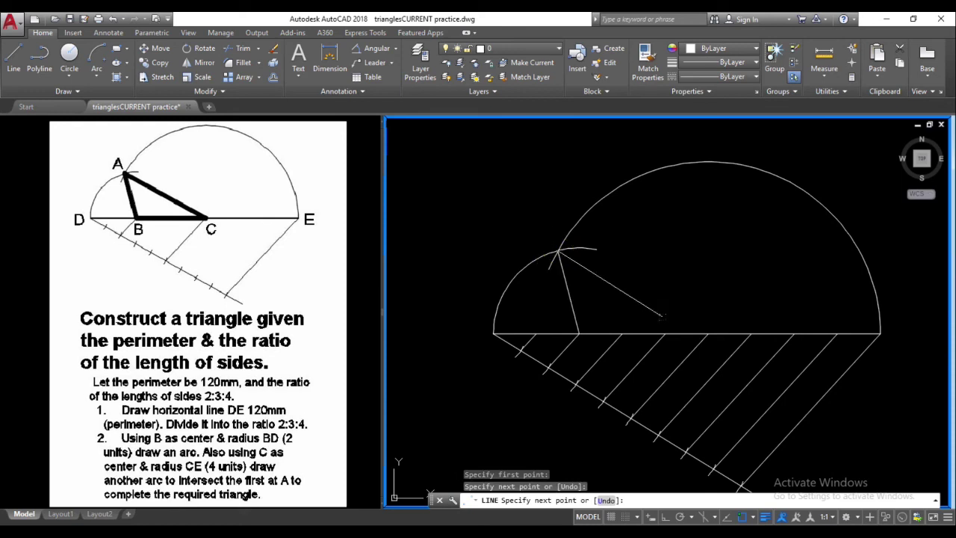
pyautogui.click(709, 333)
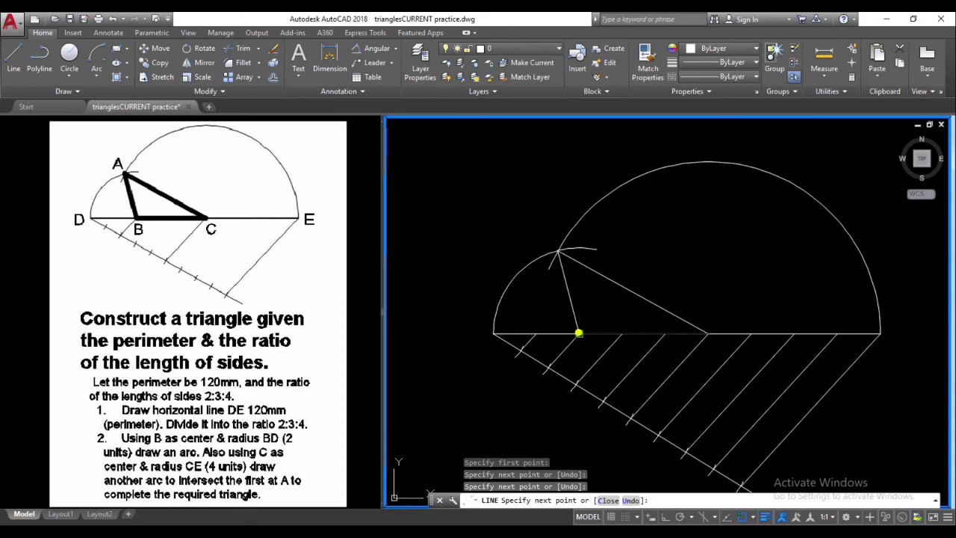
pyautogui.click(579, 333)
pyautogui.press('Return')
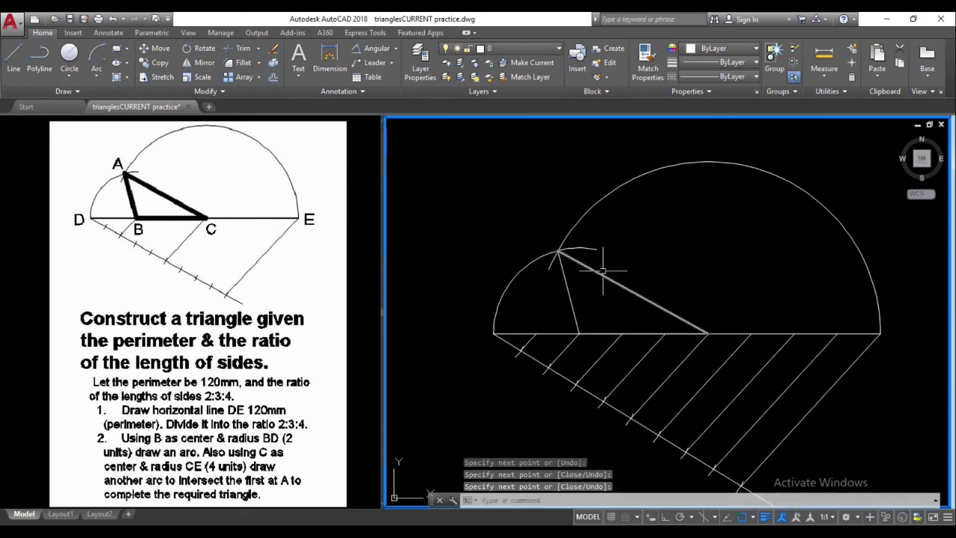
pyautogui.click(605, 277)
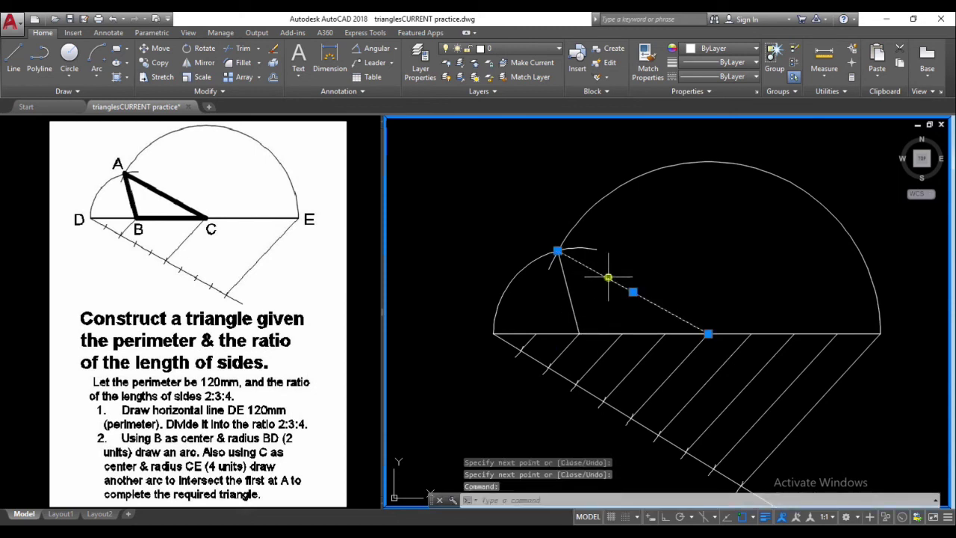
# Add sides BC and AB to the selection, give all three sides a 0.80 mm lineweight, then deselect
pyautogui.click(609, 334)
pyautogui.click(570, 290)
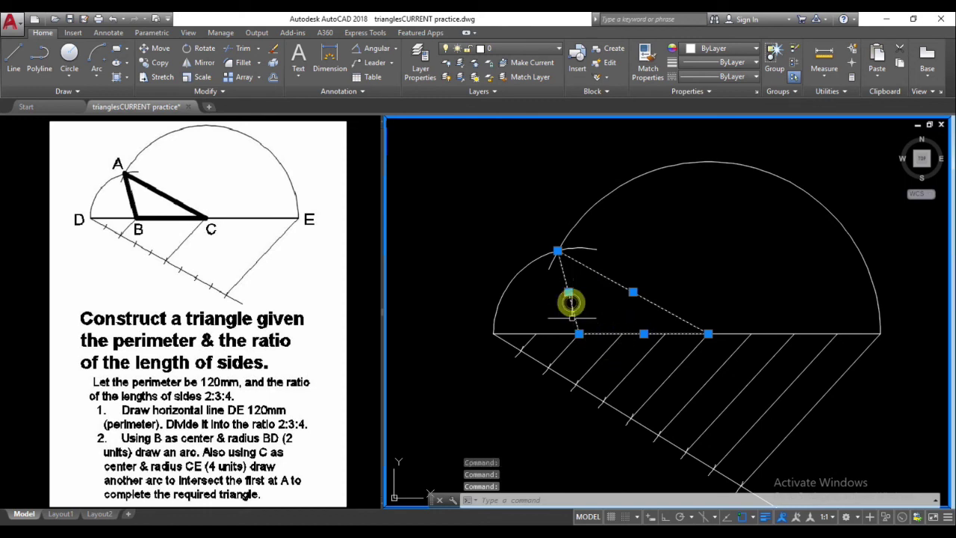
pyautogui.click(714, 62)
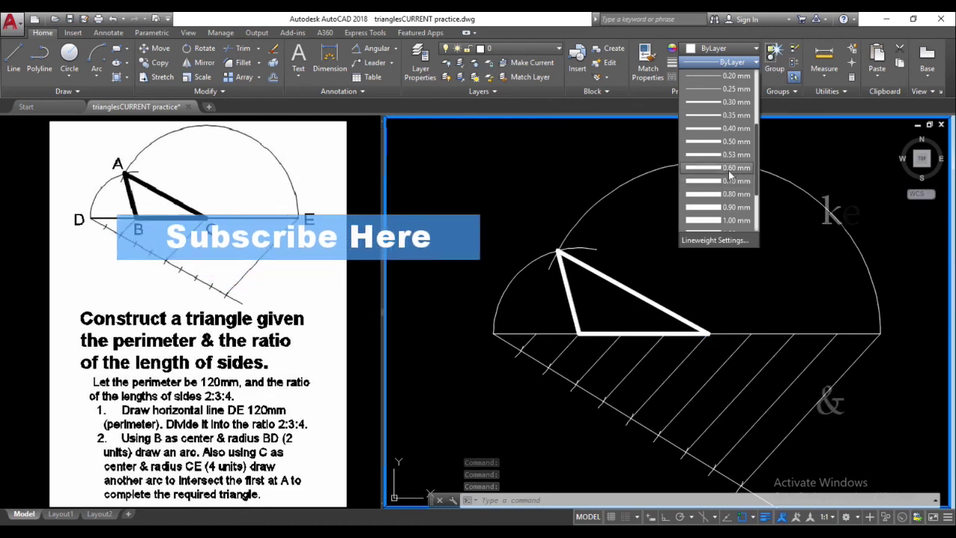
pyautogui.click(717, 194)
pyautogui.click(687, 241)
pyautogui.press('Escape')
pyautogui.press('Escape')
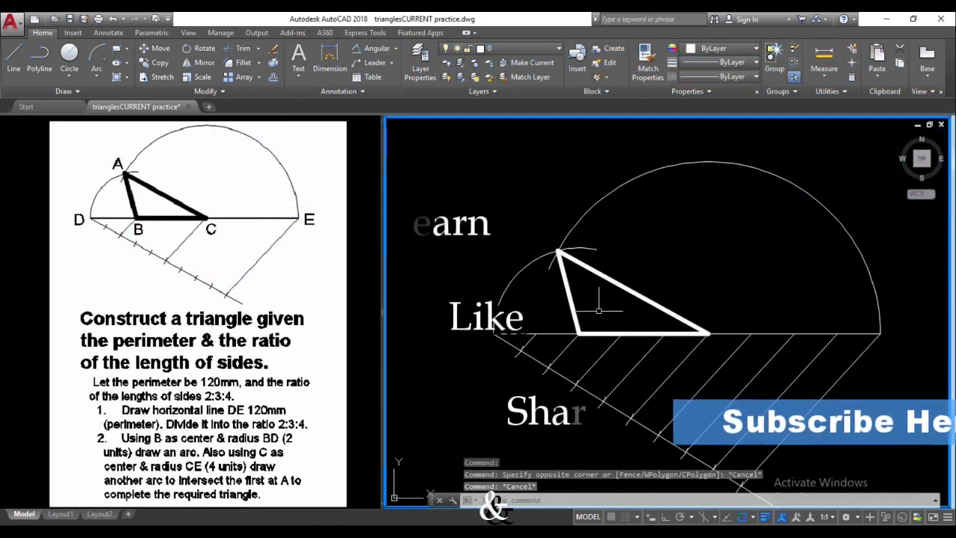
pyautogui.moveTo(757, 261); pyautogui.dragTo(725, 232, button='middle')
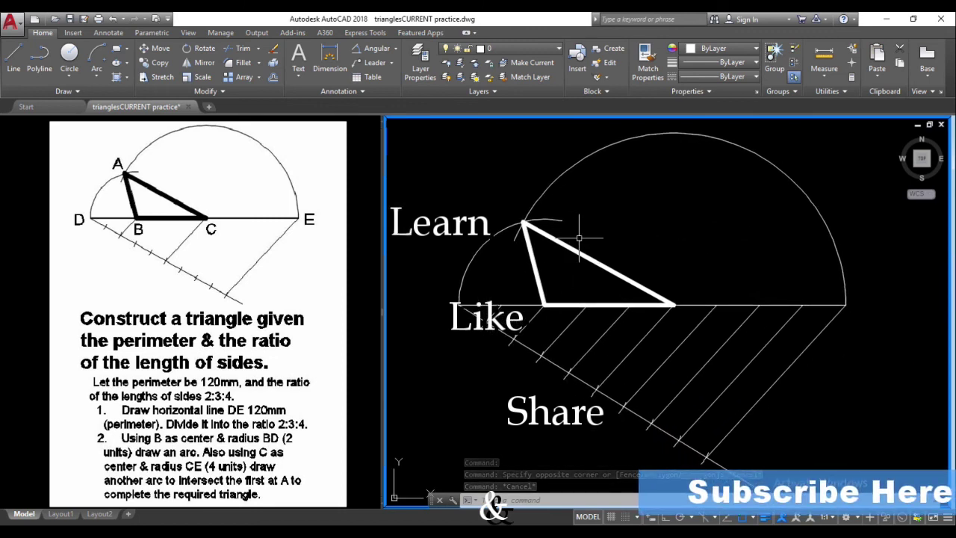